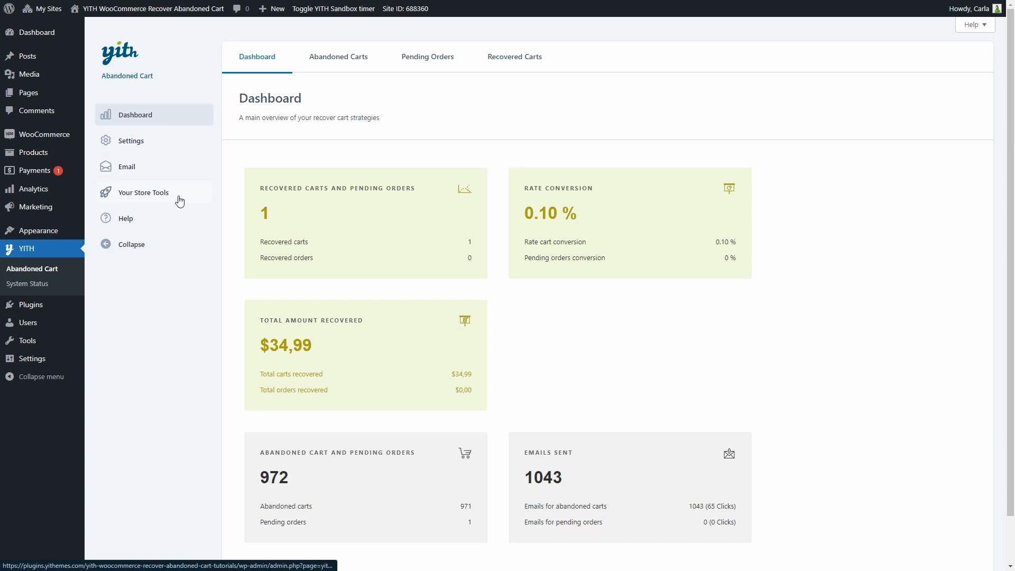
Collapse the plugin's navigation sidebar and expand it again.
left_click(165, 244)
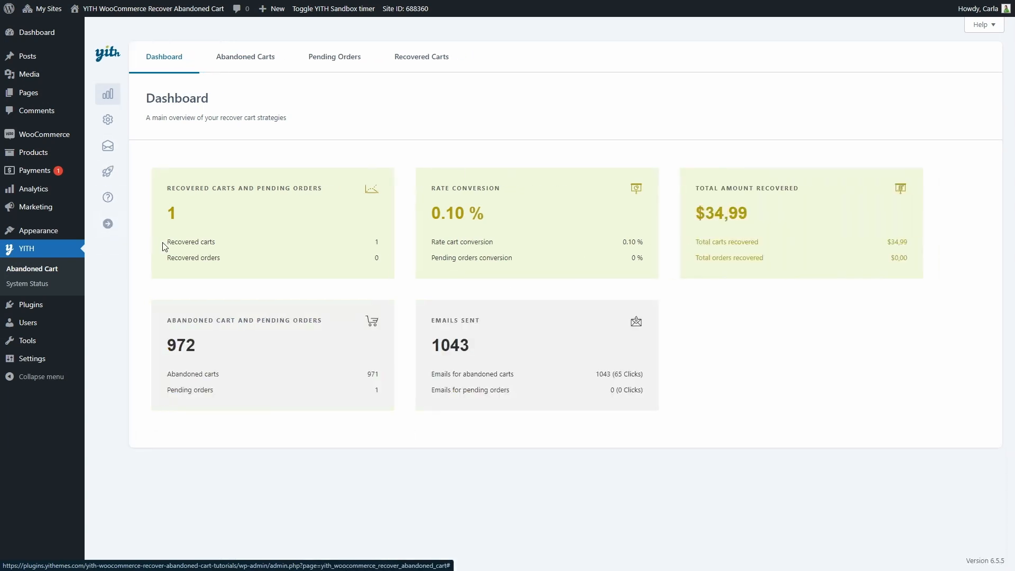
left_click(111, 226)
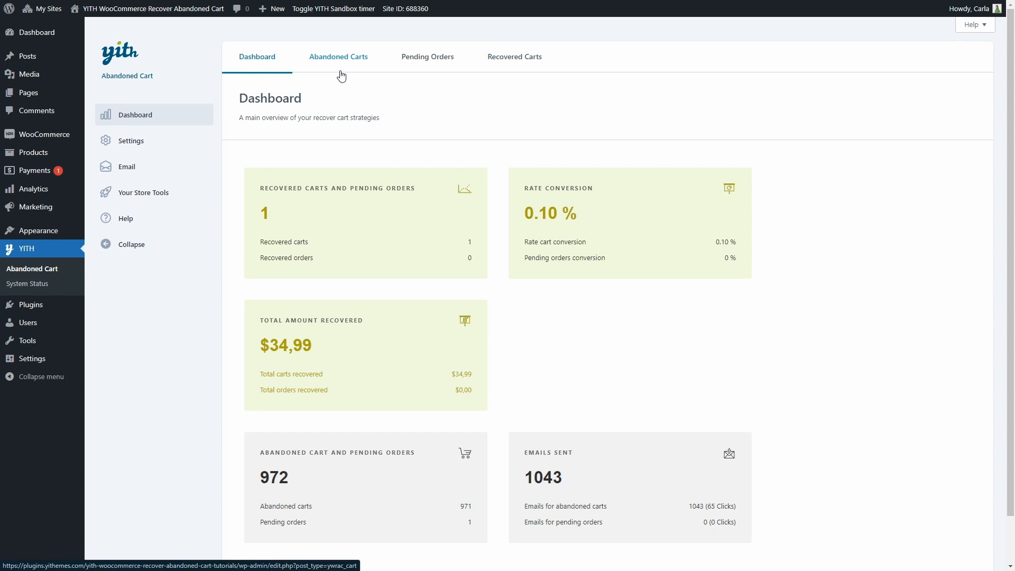
Open the plugin's general settings and choose Minutes as the unit for identifying a cart as abandoned.
left_click(172, 143)
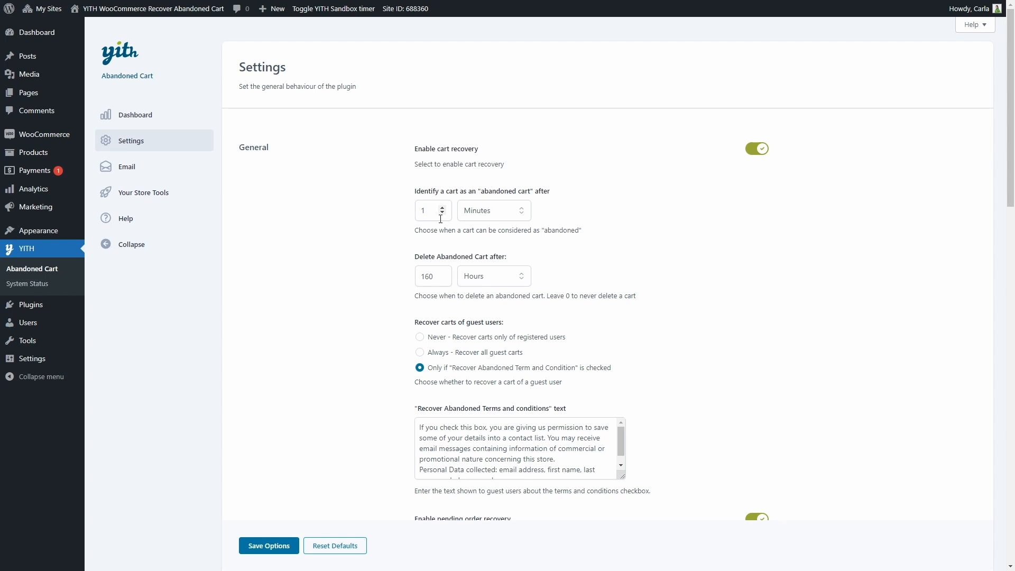
left_click(479, 218)
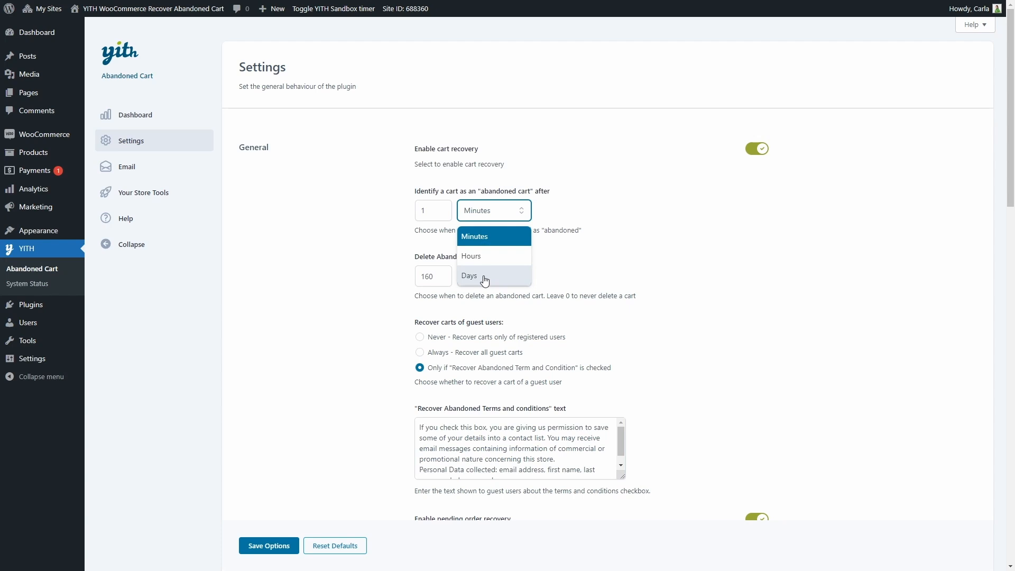
left_click(491, 236)
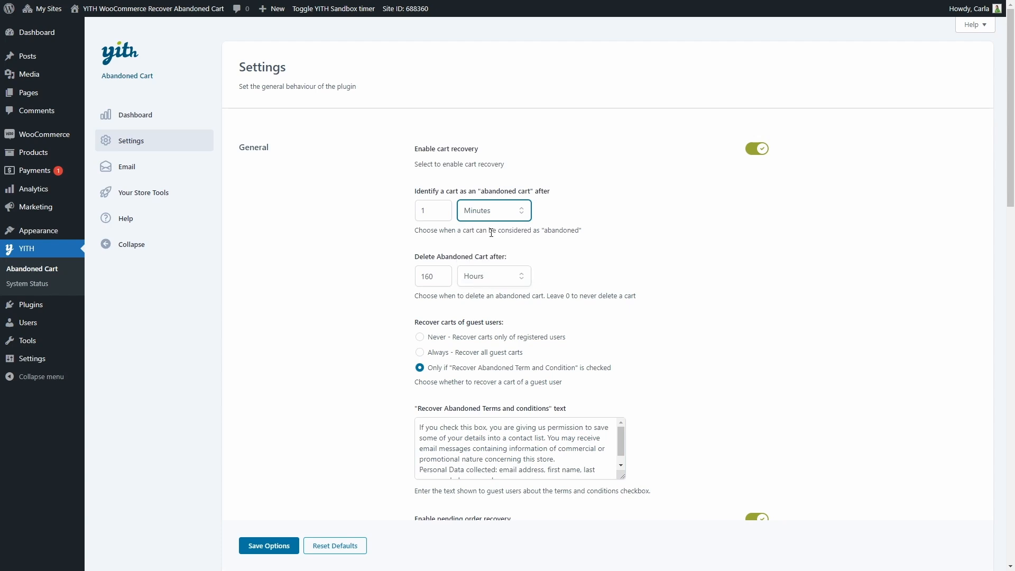
left_click(491, 233)
Set abandoned carts to be deleted after 30 days.
left_click(491, 280)
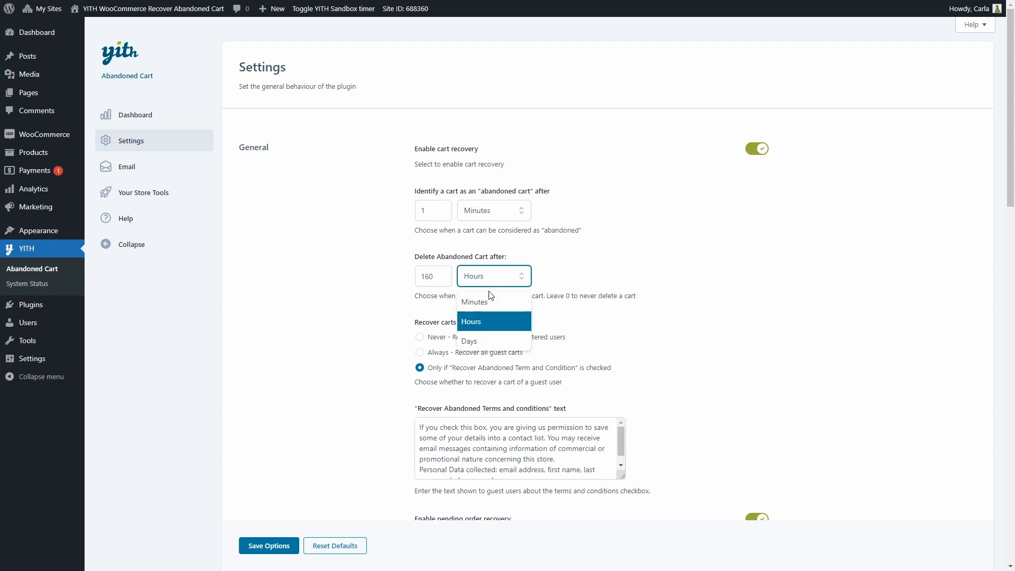
left_click(476, 342)
double_click(426, 276)
type("30")
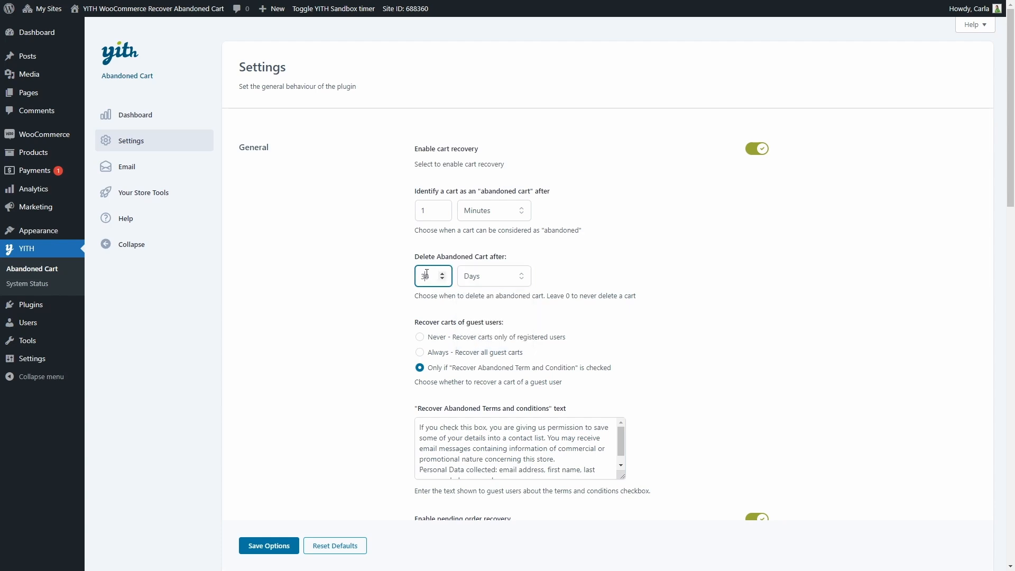
On the store's checkout page, tick the guest consent checkbox that permits saving contact details, below the email address.
scroll(488, 213, "down", 2)
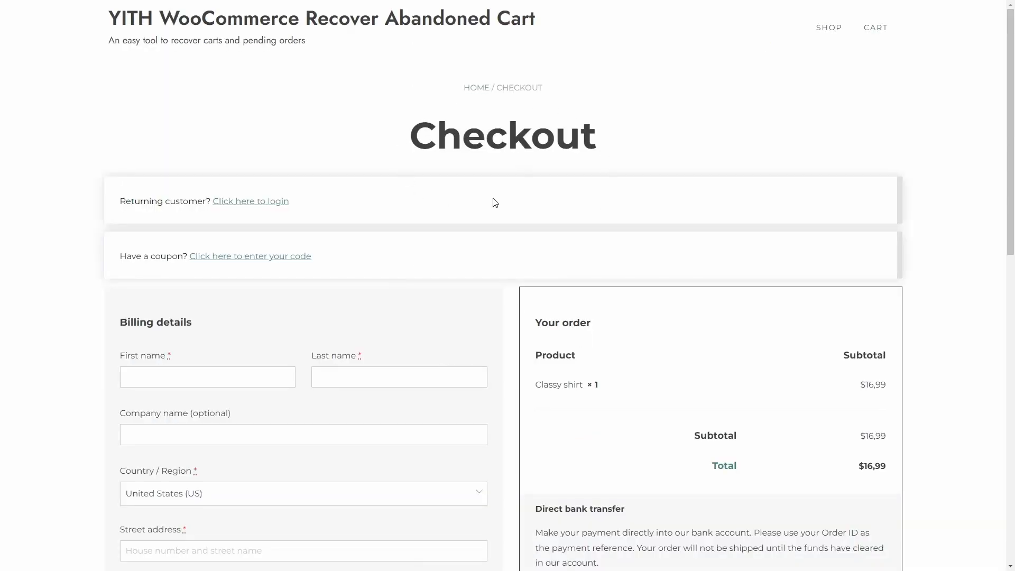
scroll(494, 203, "down", 10)
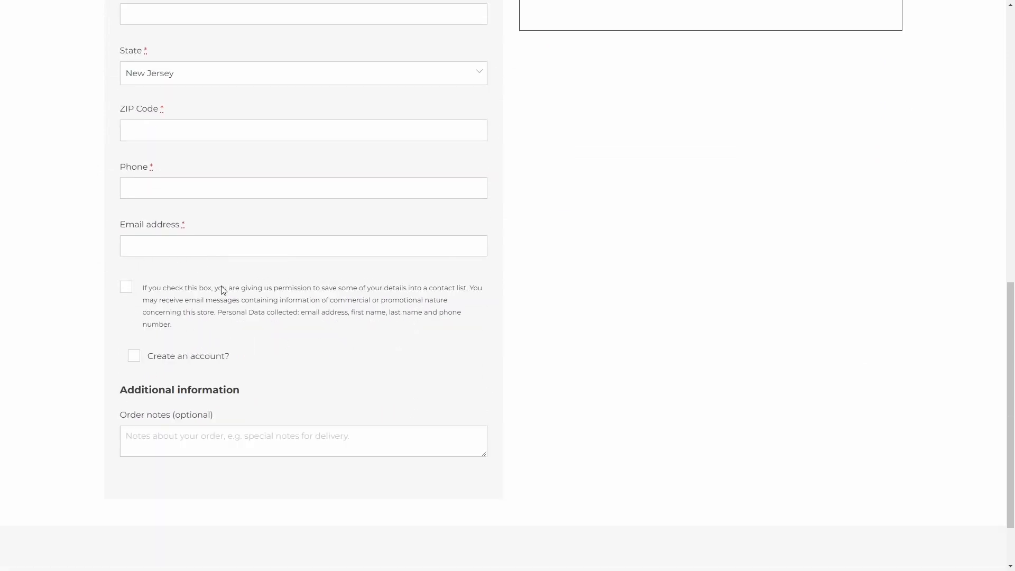
left_click(126, 288)
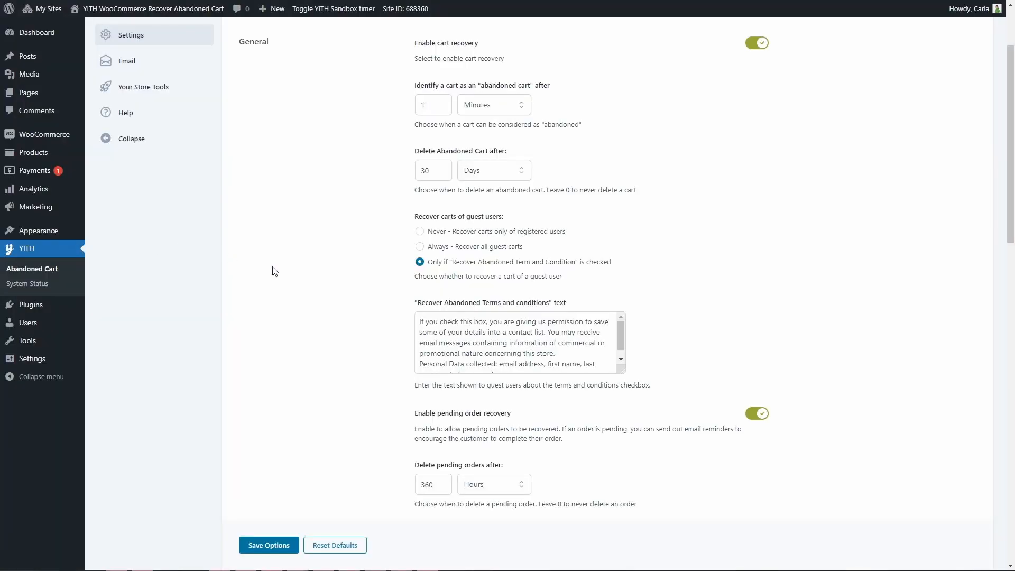
In the plugin settings, set pending orders to be deleted after 30 days.
scroll(272, 272, "down", 2)
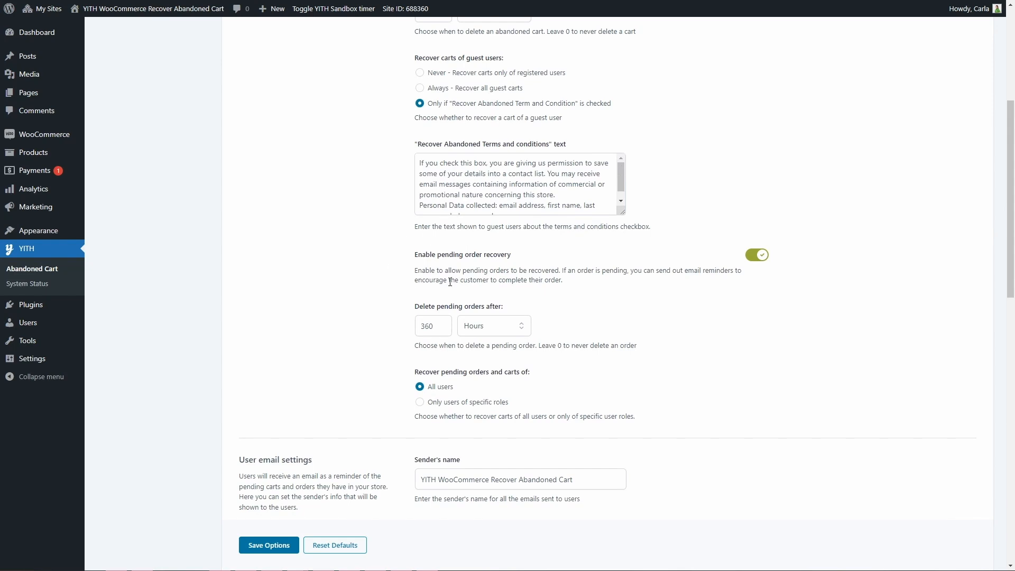
left_click(468, 328)
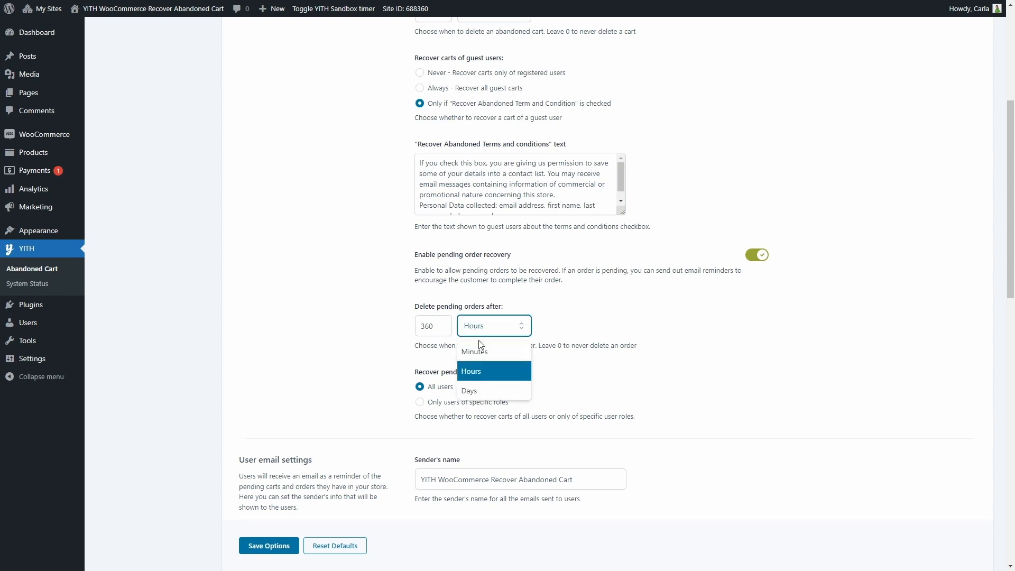
left_click(486, 390)
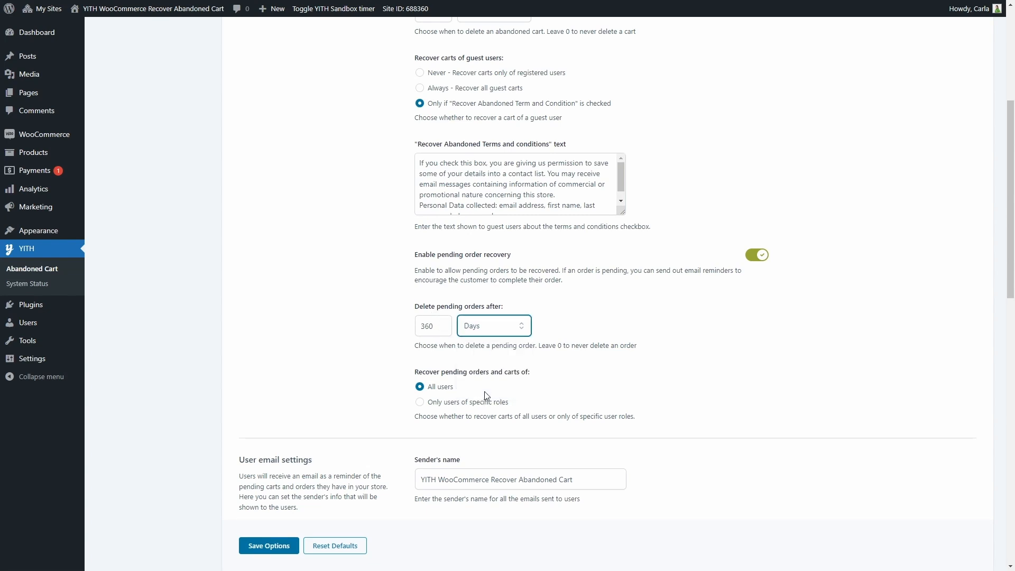
left_click(429, 326)
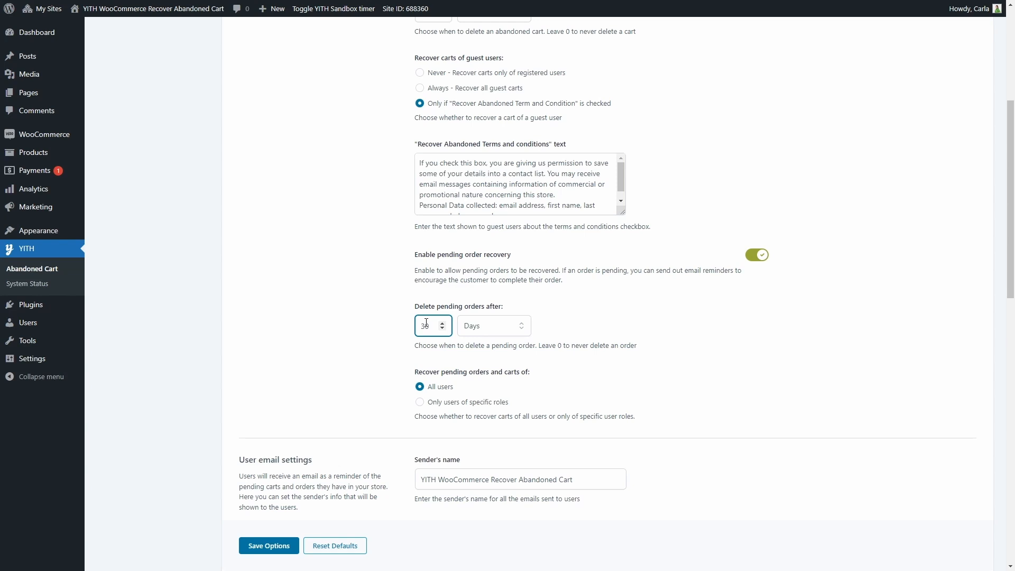
key("BackSpace")
Try limiting pending order and cart recovery to users of specific roles, and return it to all users.
scroll(434, 327, "down", 2)
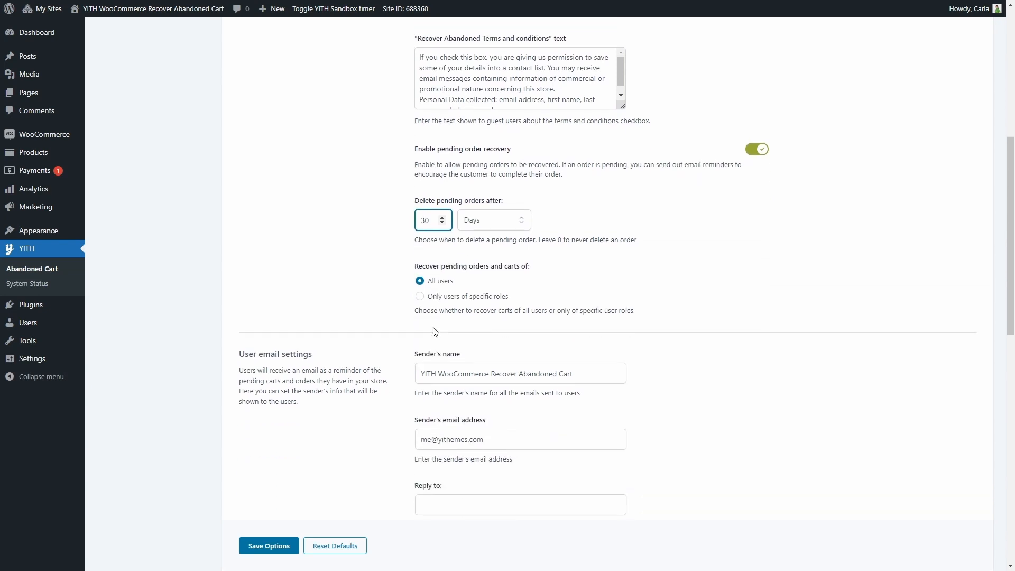
left_click(443, 300)
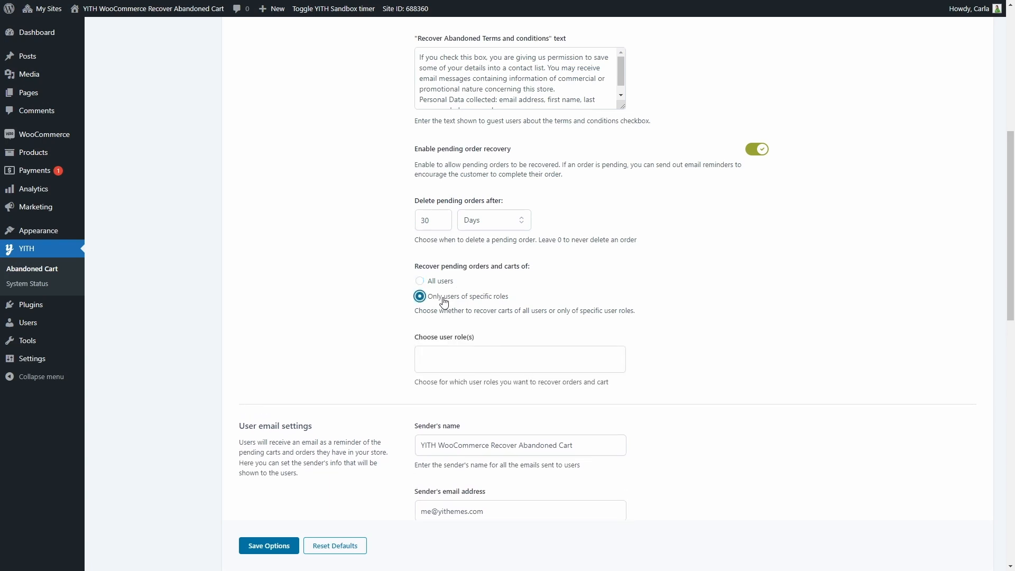
left_click(430, 357)
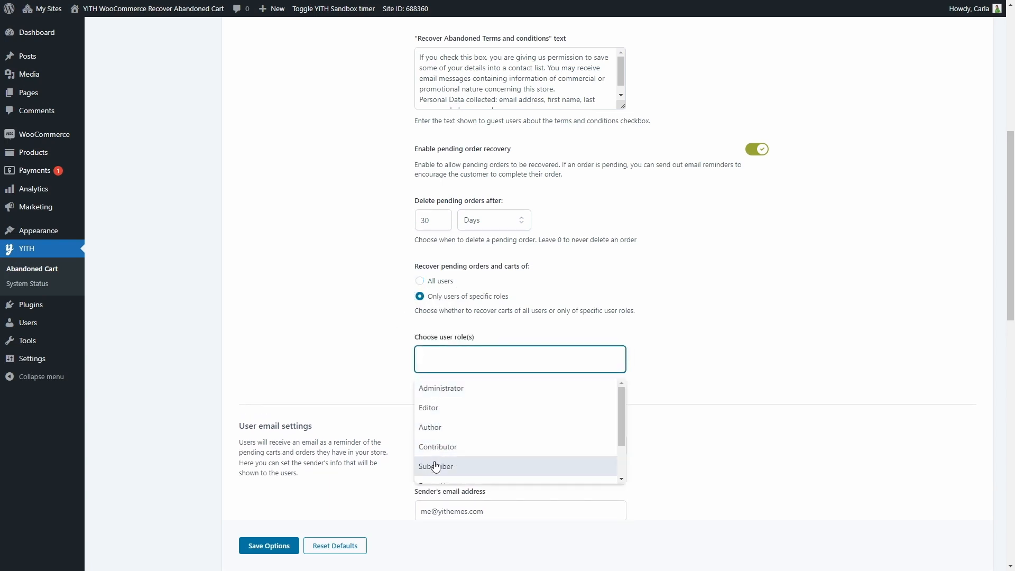
left_click(433, 285)
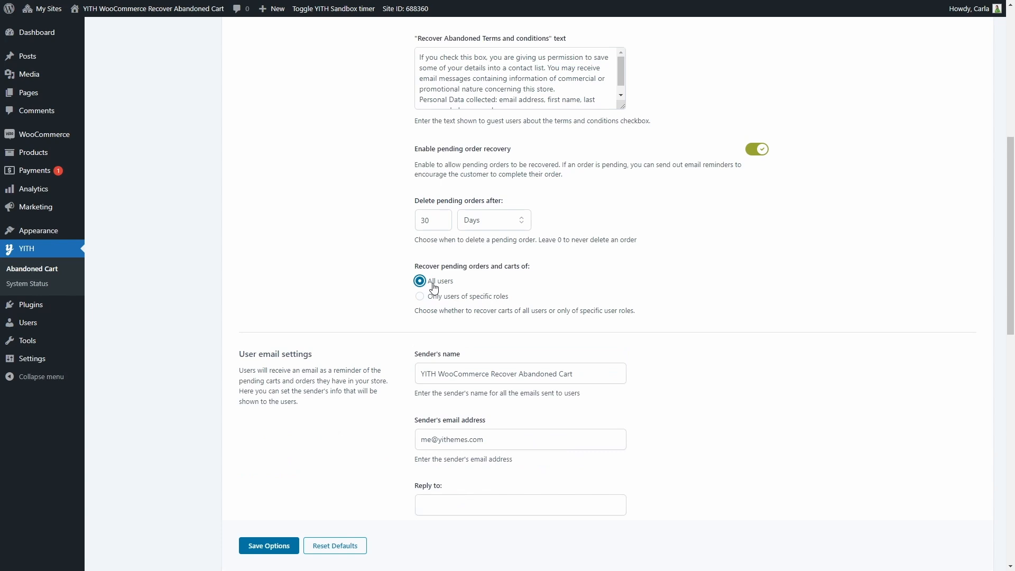
Choose Minutes as the unit of the CRON interval for recovery emails and save the plugin options.
scroll(433, 286, "down", 3)
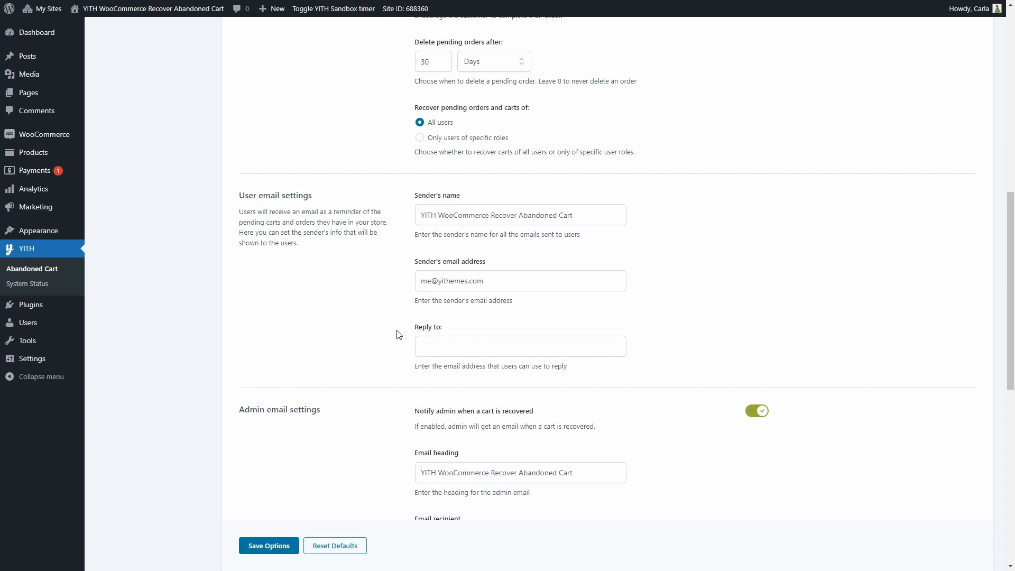
scroll(398, 335, "down", 4)
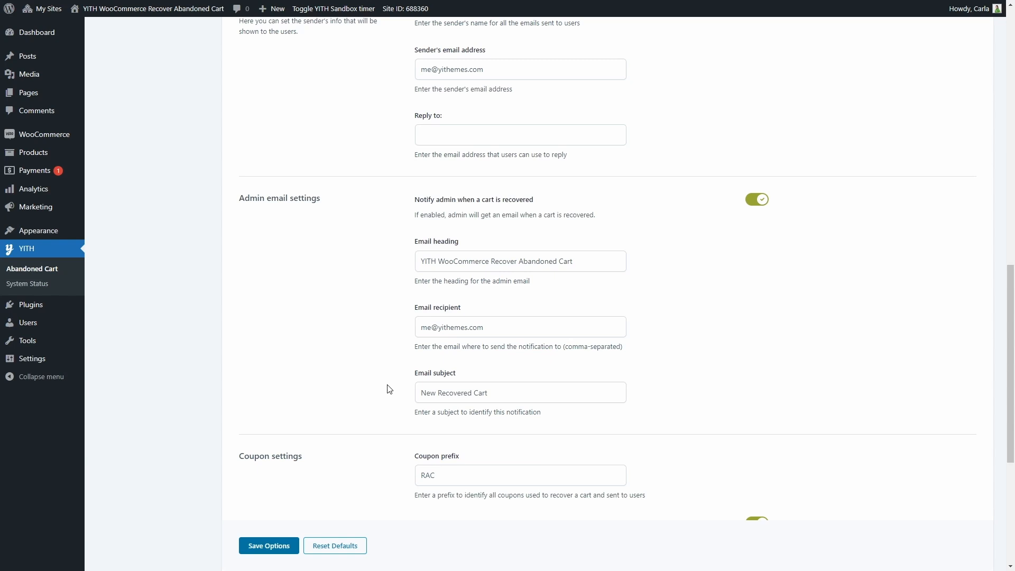
scroll(390, 389, "down", 5)
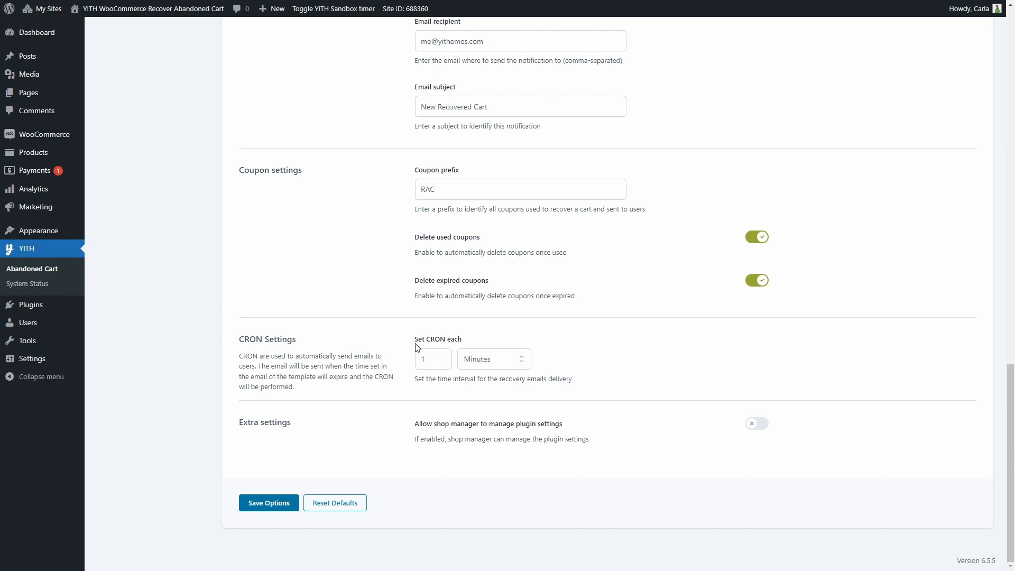
left_click(491, 362)
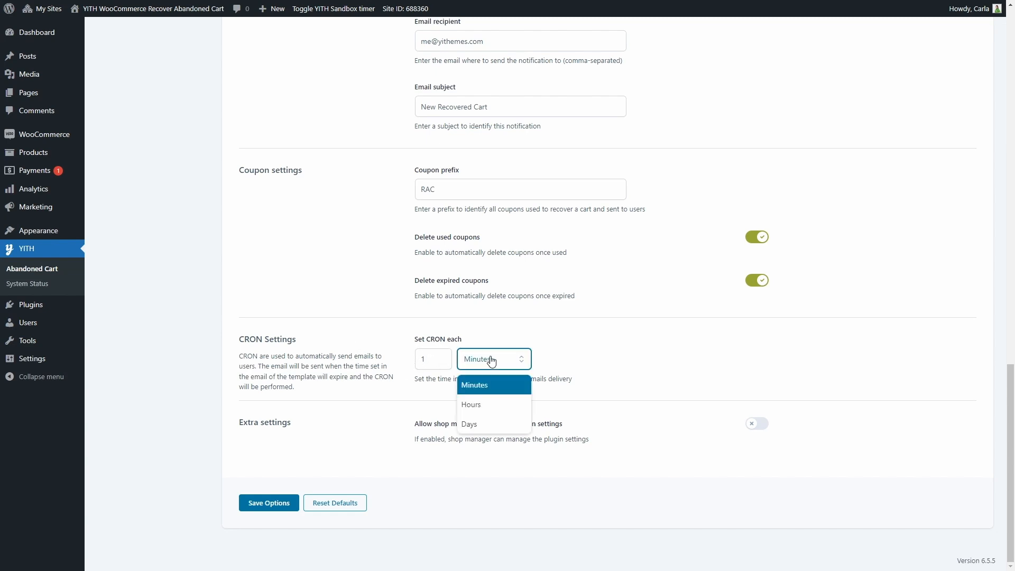
left_click(497, 388)
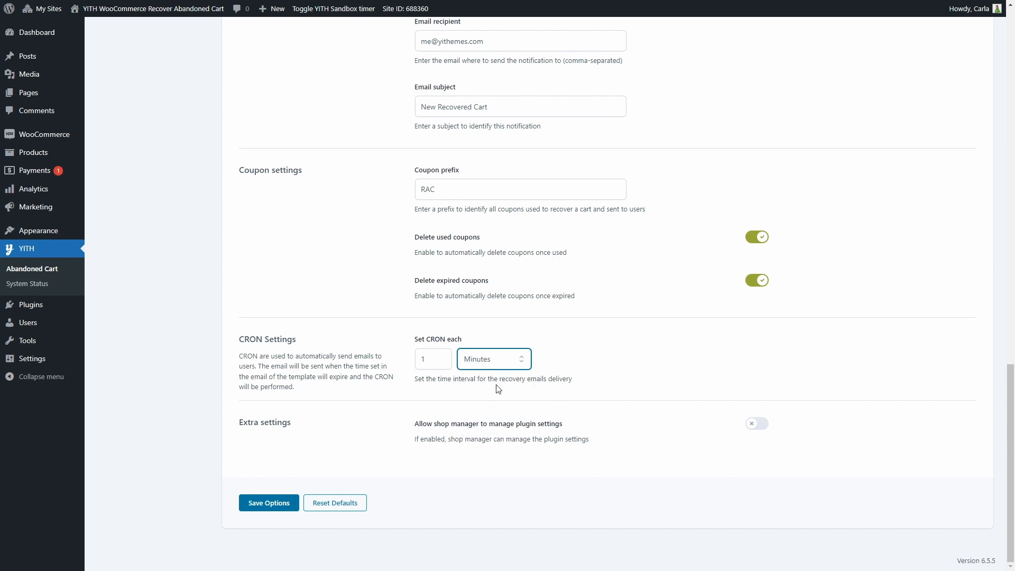
left_click(498, 389)
left_click(273, 504)
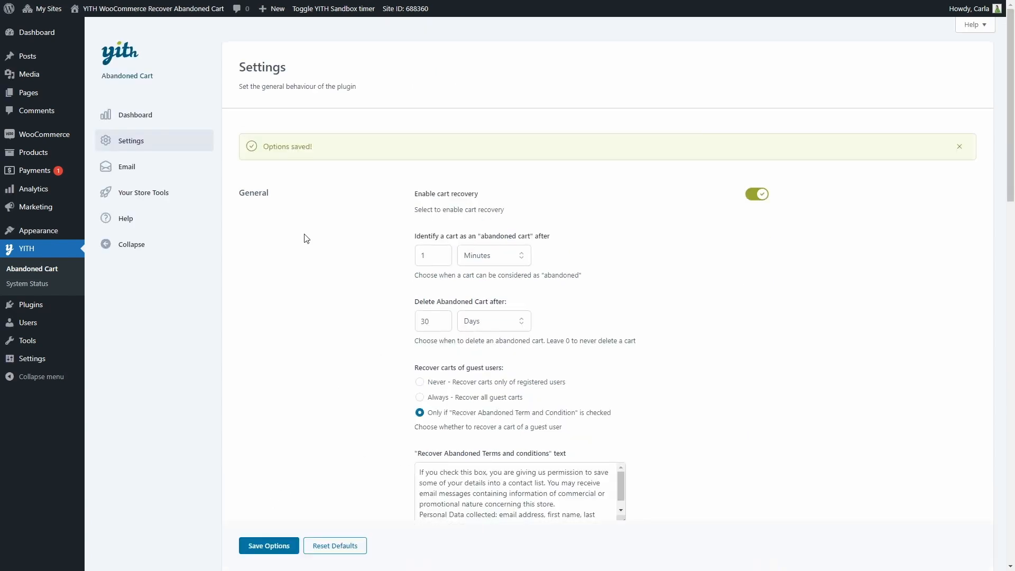
Open the email templates list and switch the "There is something in your cart!" template off and on again.
left_click(131, 168)
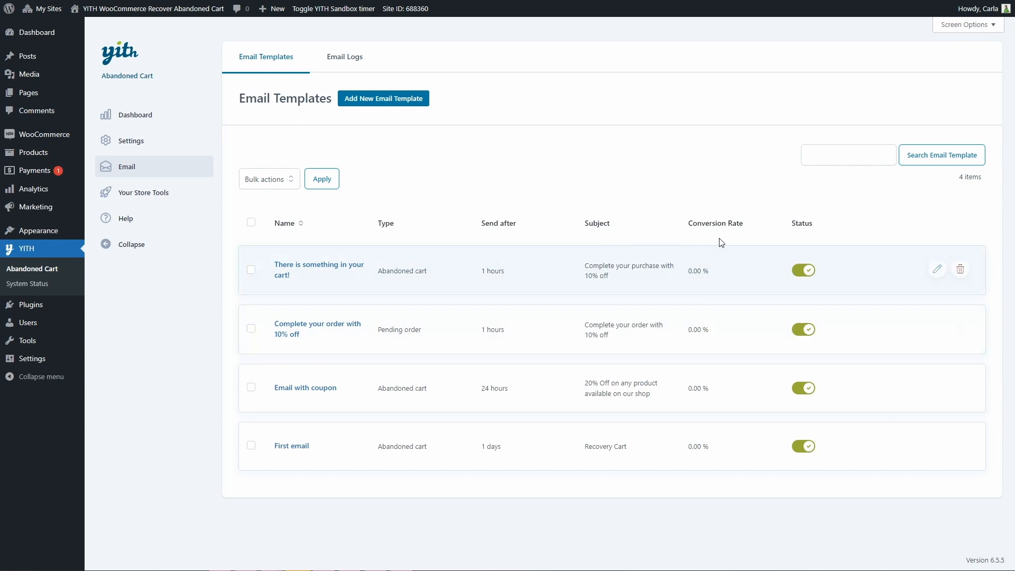
left_click(805, 275)
left_click(805, 282)
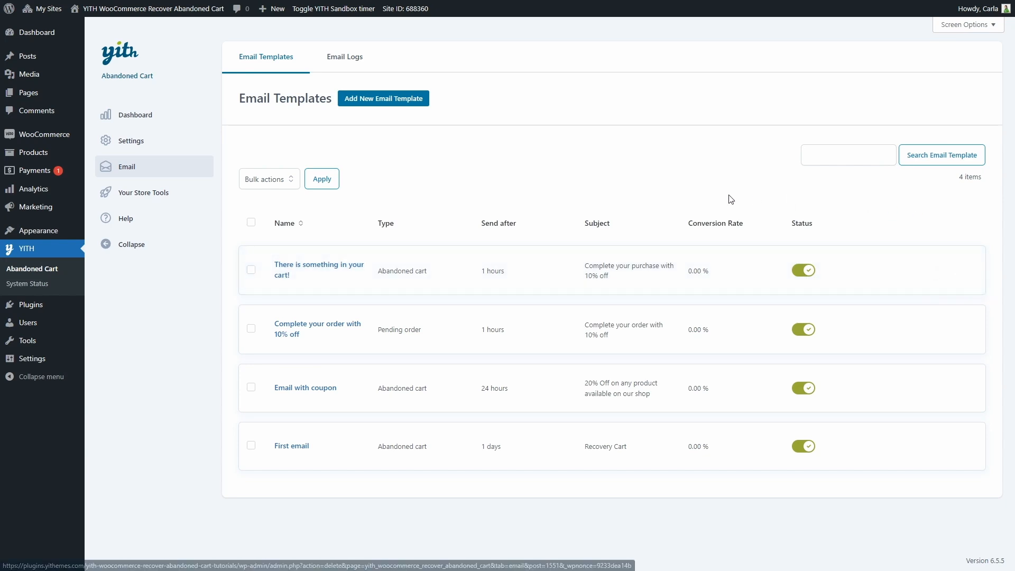
Check which bulk actions are available for the email templates without applying any.
left_click(273, 181)
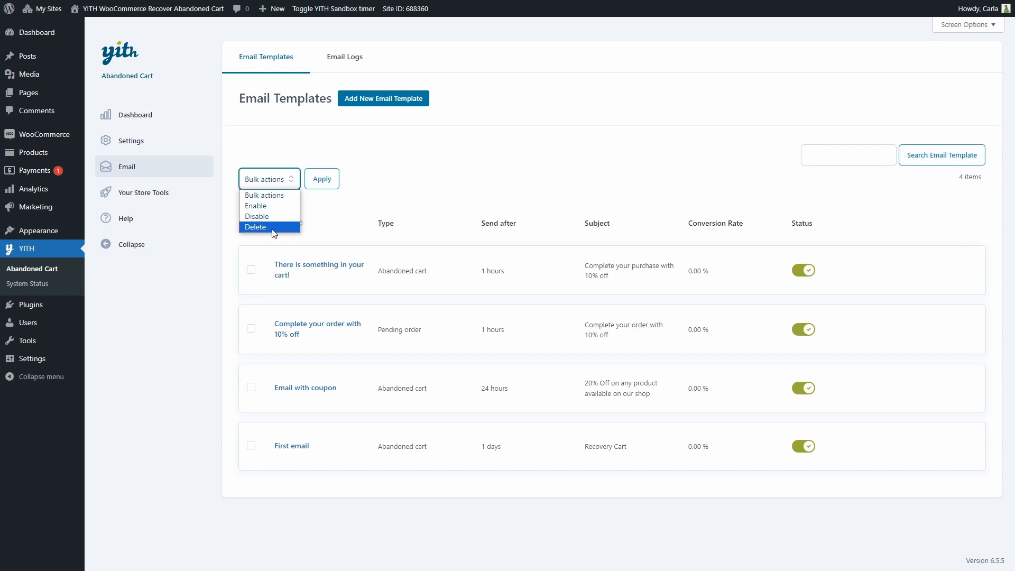
left_click(320, 208)
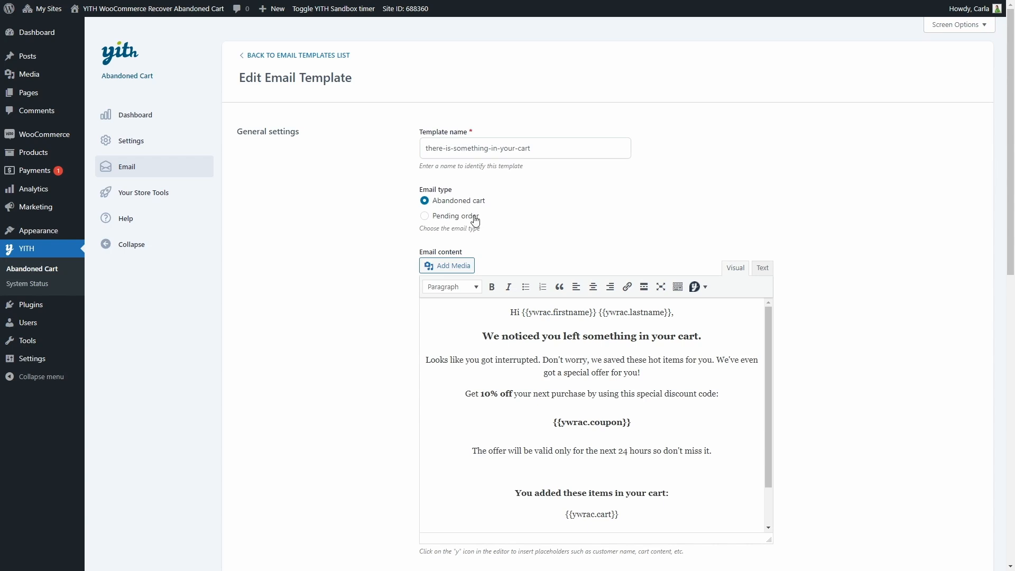
Examine the email content of the there-is-something-in-your-cart template and the placeholders that can be inserted in it.
scroll(479, 218, "down", 2)
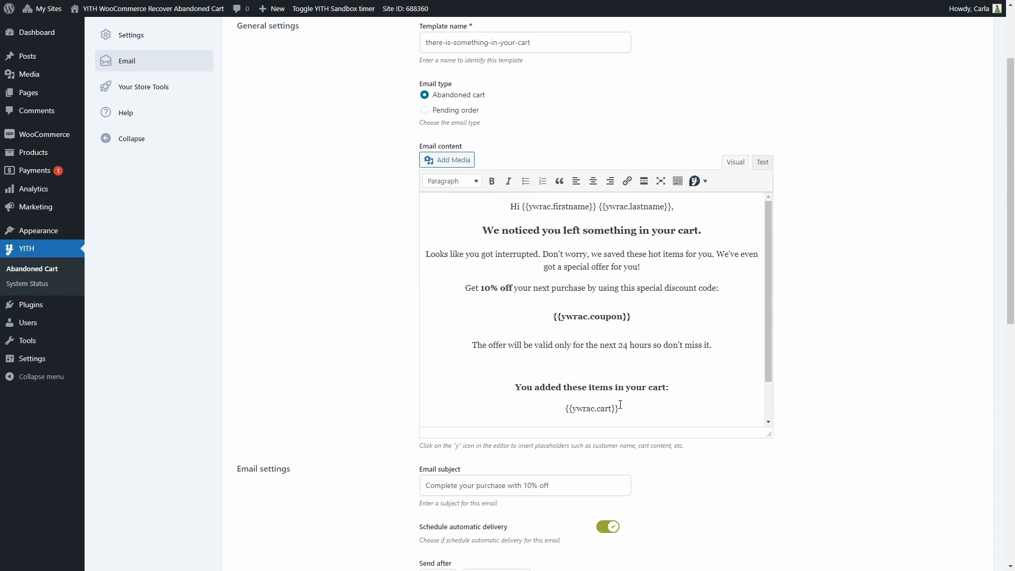
scroll(618, 407, "down", 1)
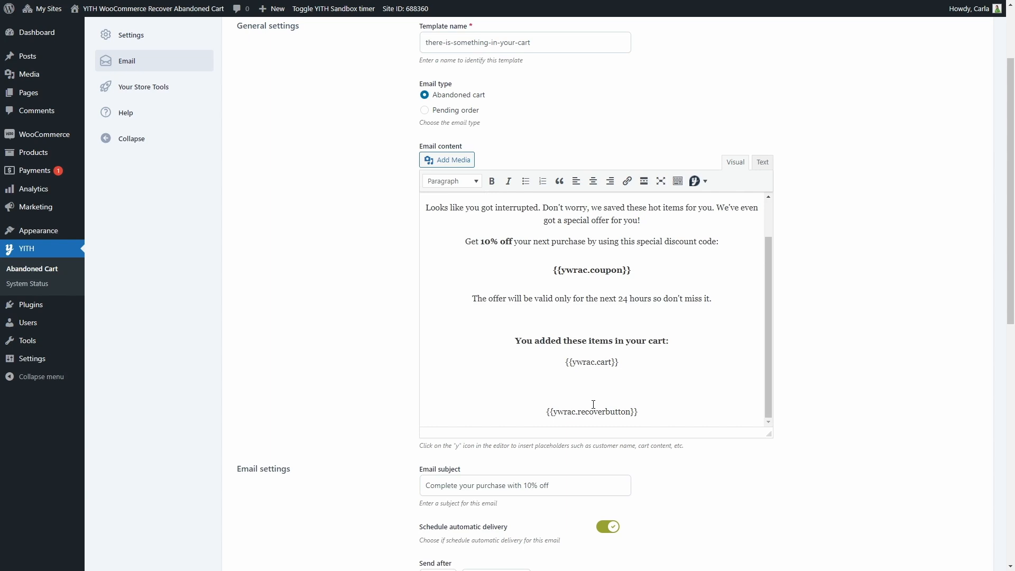
left_click(703, 185)
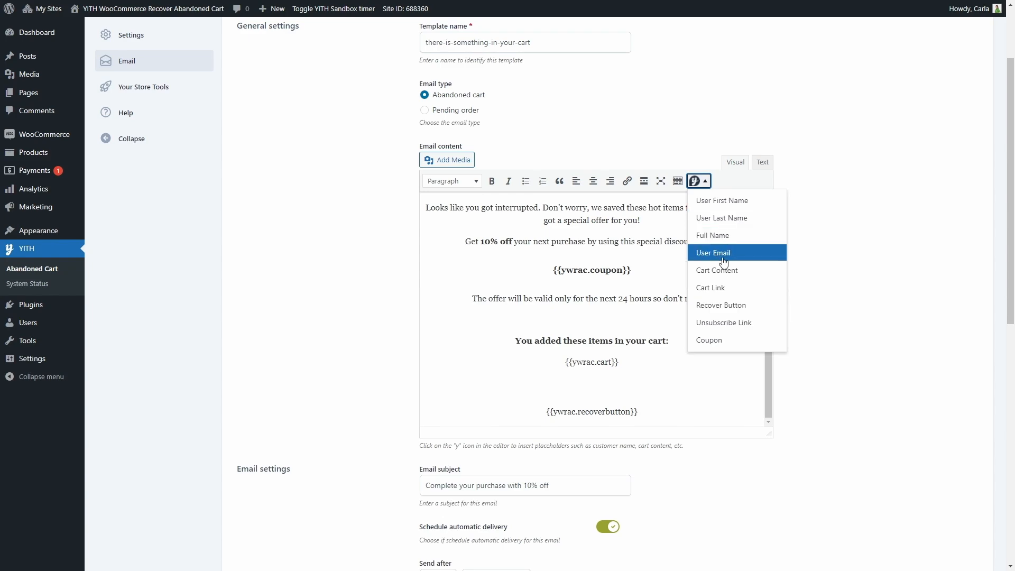
left_click(721, 379)
Review the template's subject, automatic delivery delay and its time units, coupon options and email report.
scroll(696, 376, "down", 4)
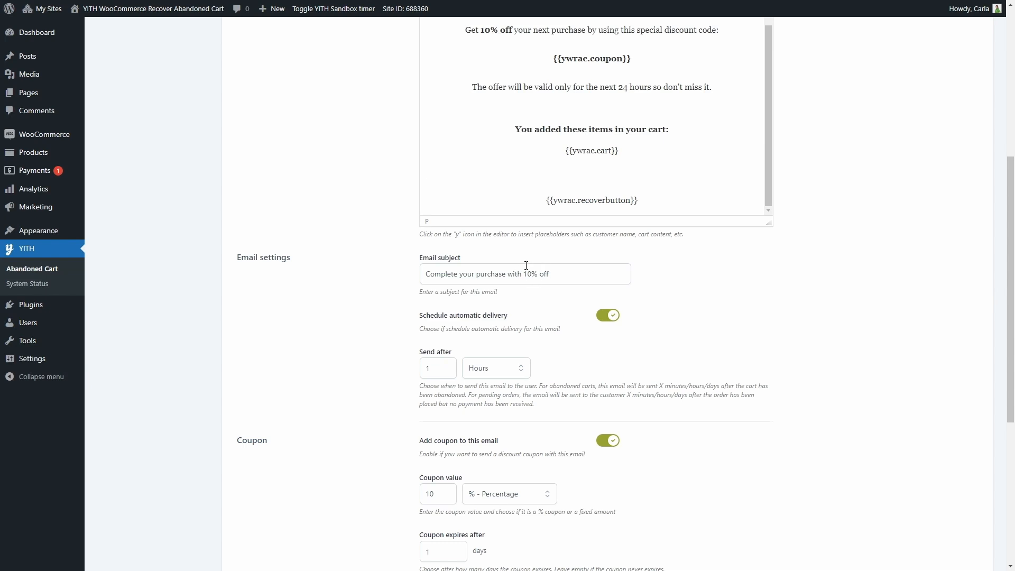
scroll(526, 265, "down", 2)
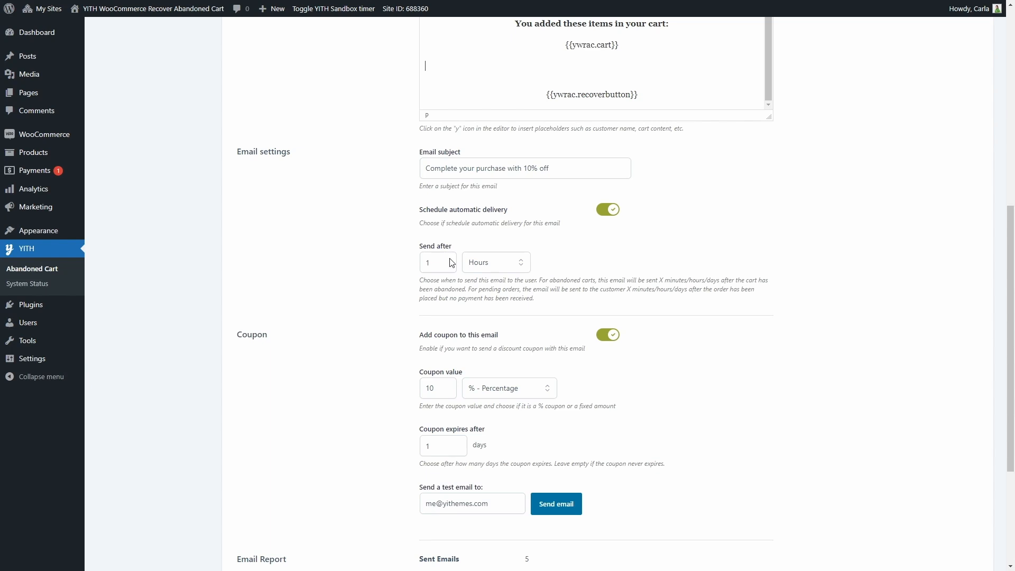
left_click(501, 263)
left_click(502, 264)
scroll(491, 279, "down", 3)
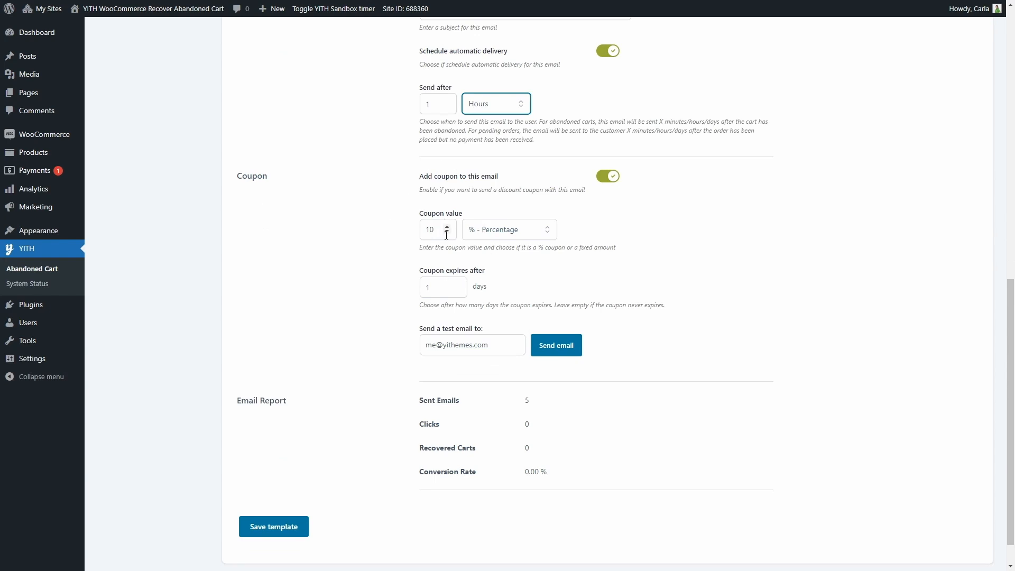
Check which coupon value types the email template offers, keeping the percentage type selected.
left_click(496, 233)
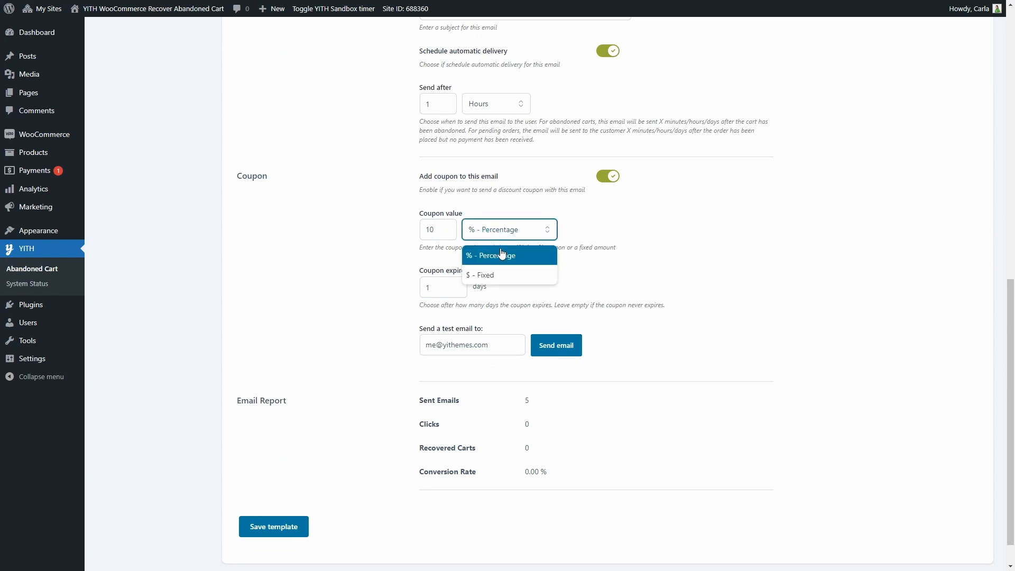
left_click(505, 231)
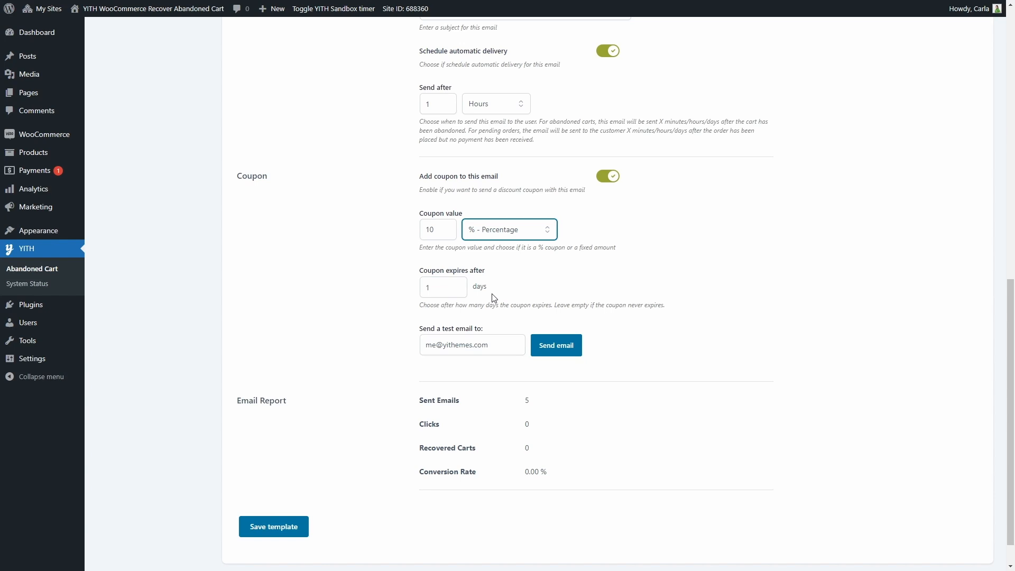
left_click(341, 244)
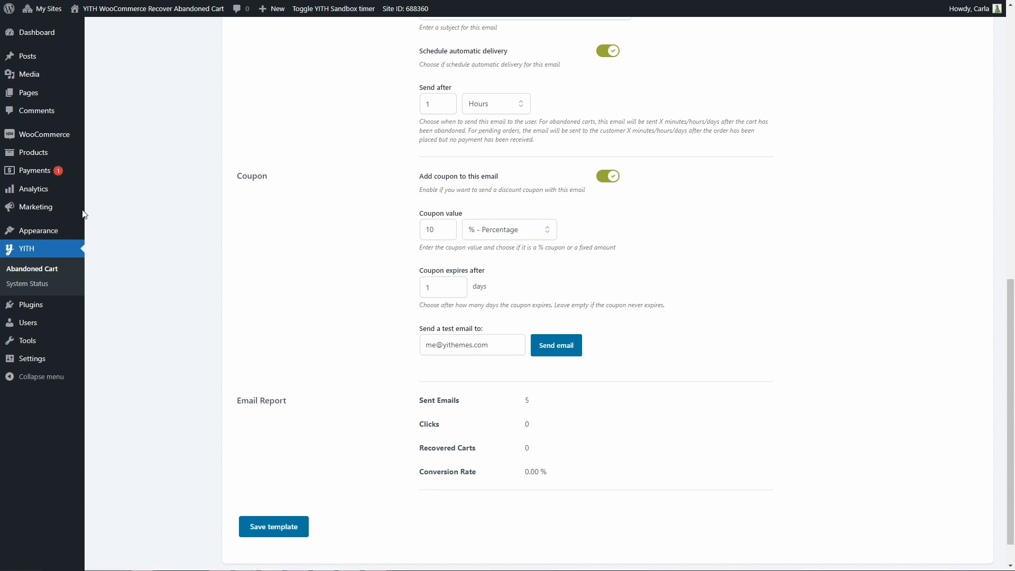
Send a test email of the template and review the delivered message, including its coupon, cart items and recover link.
mouse_move(63, 210)
left_click(539, 360)
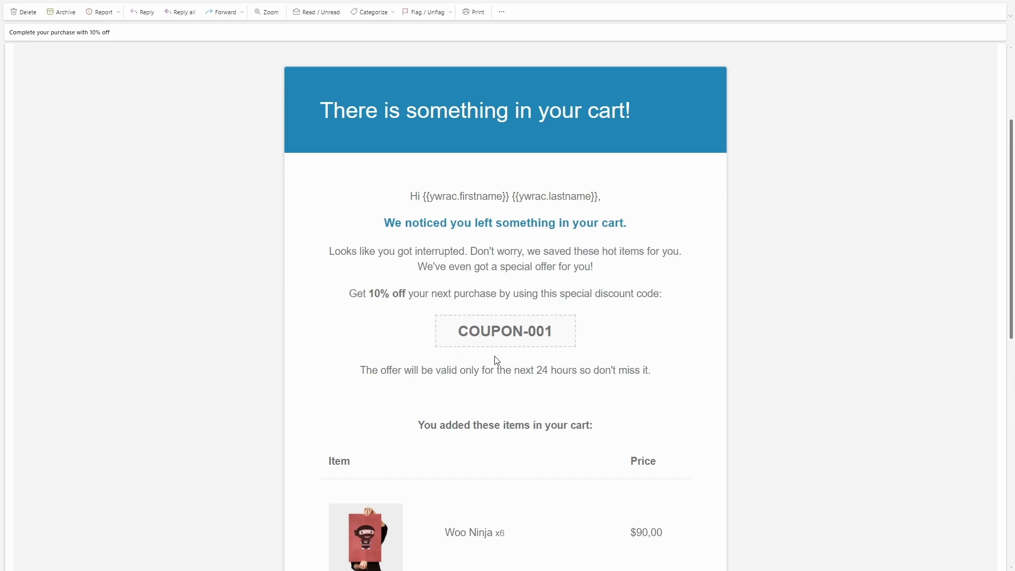
scroll(497, 360, "down", 4)
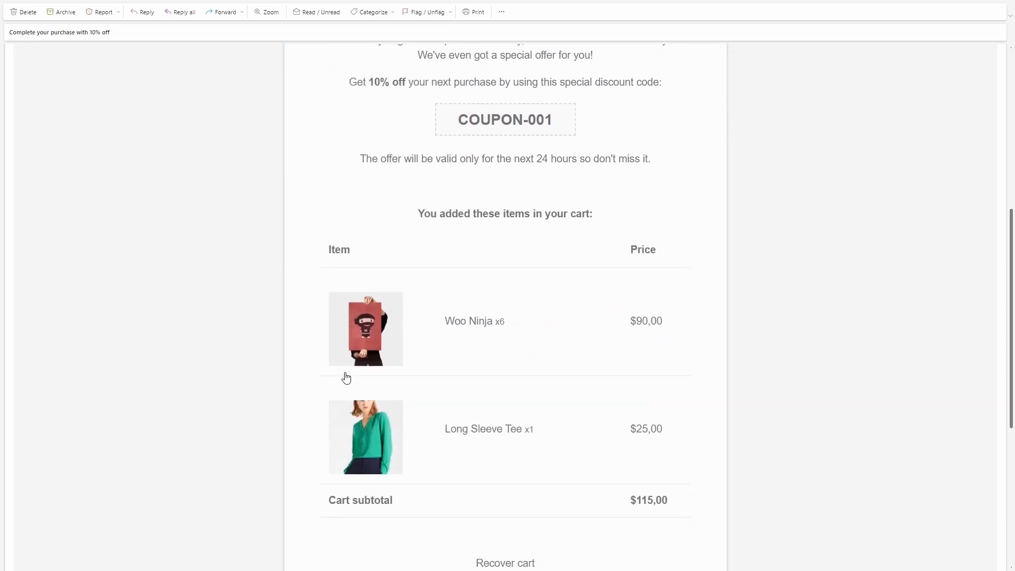
scroll(511, 301, "down", 3)
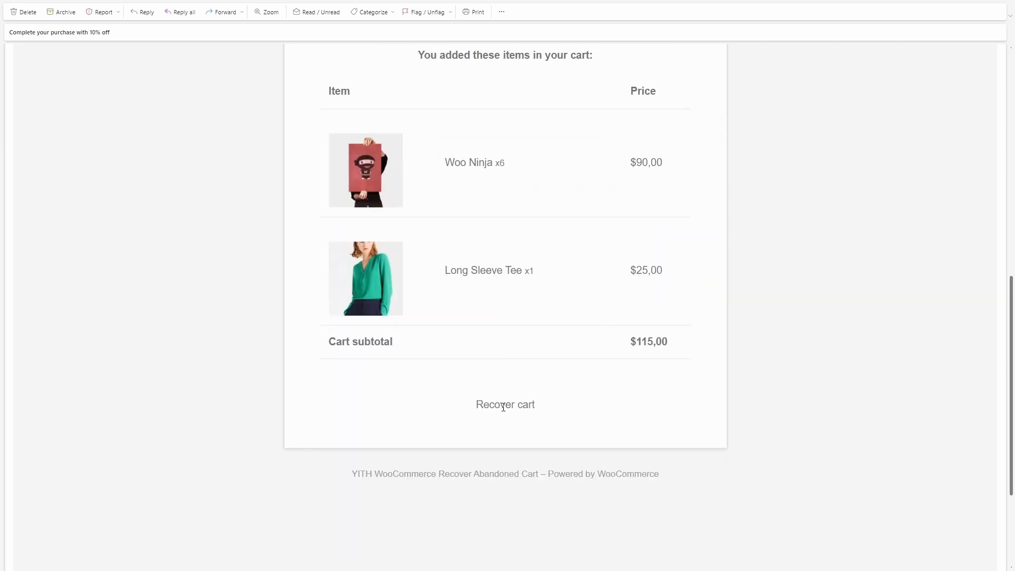
scroll(504, 407, "up", 1)
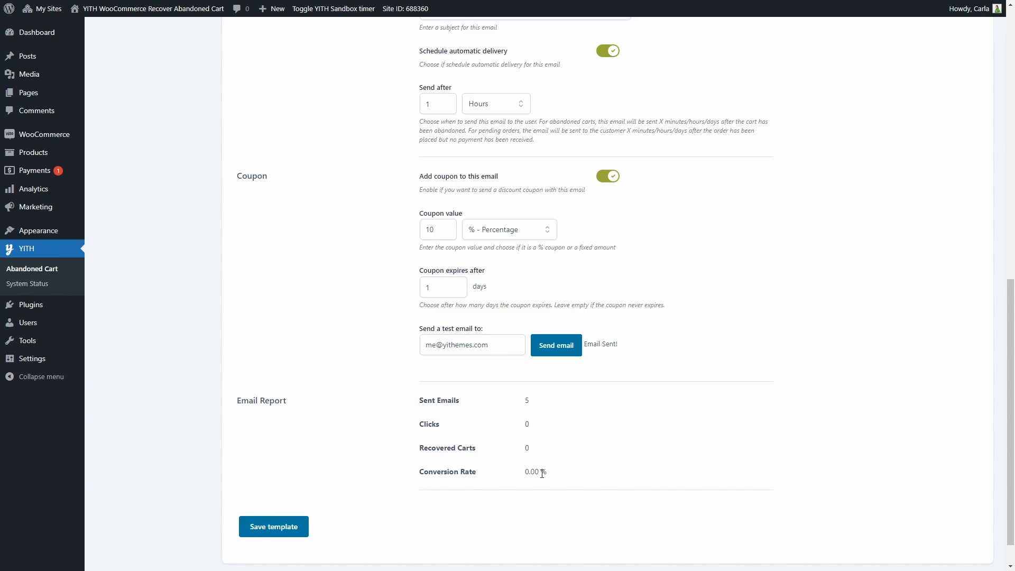
Leave the template editor, open the email logs and check which bulk actions are available without applying any.
scroll(543, 474, "up", 10)
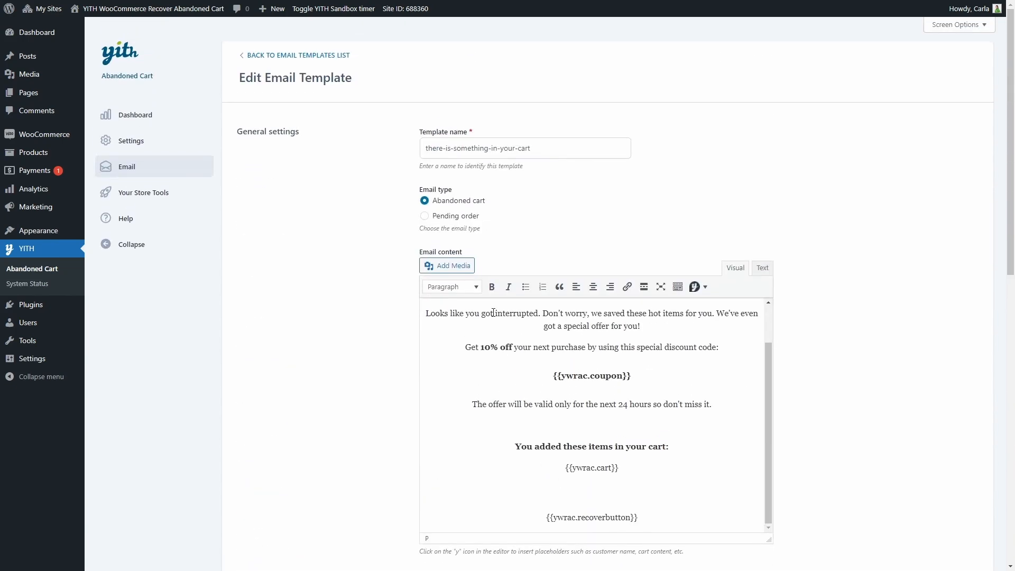
left_click(315, 56)
left_click(344, 64)
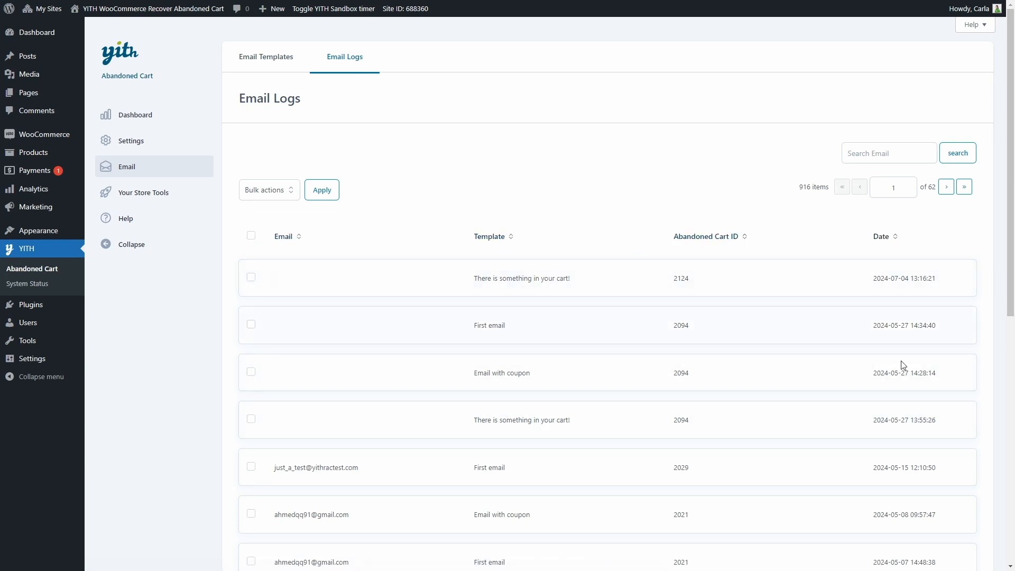
left_click(269, 190)
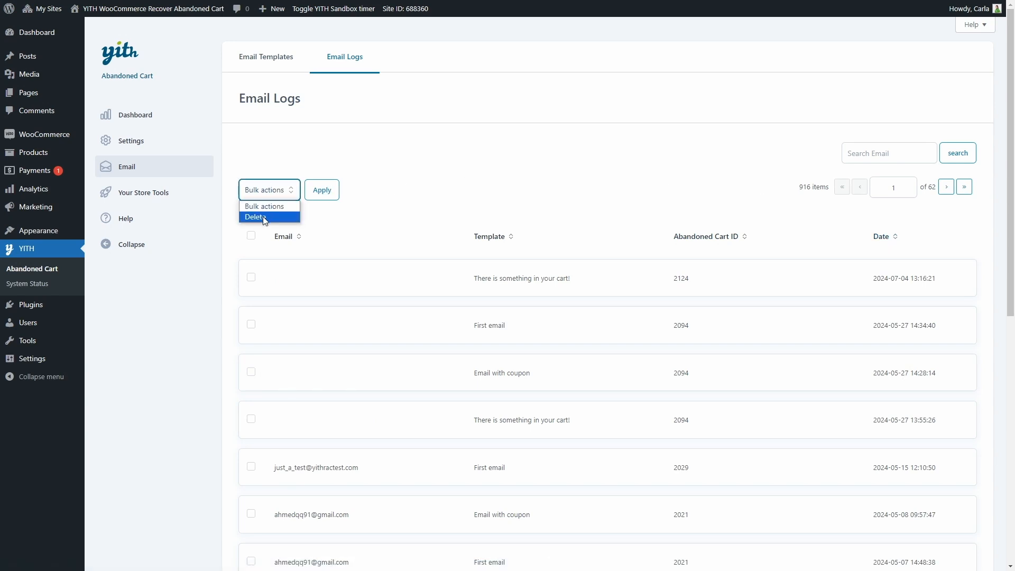
left_click(387, 214)
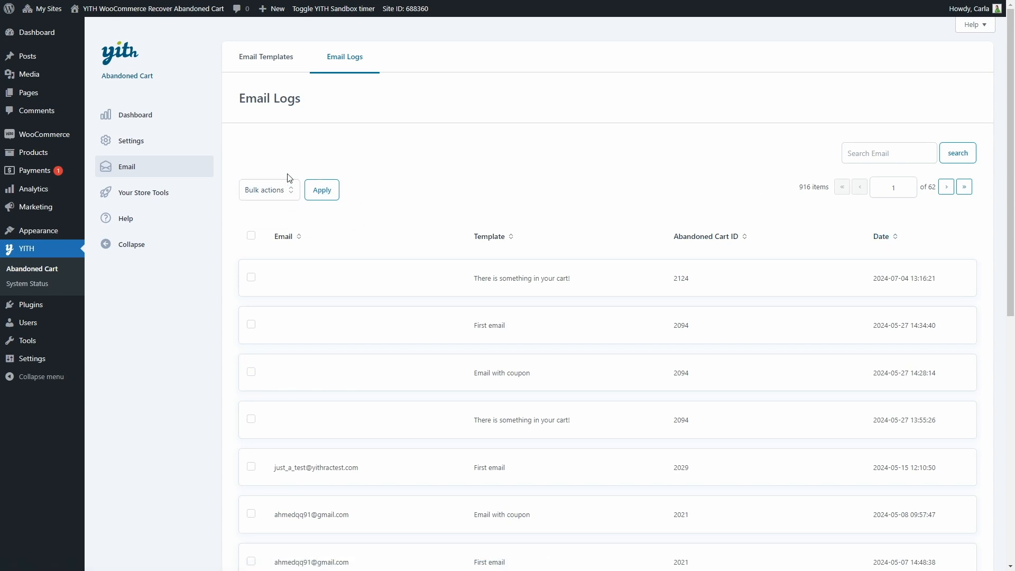
Look over the plugin's store tools page, help page and dashboard overview of recovery statistics.
left_click(153, 194)
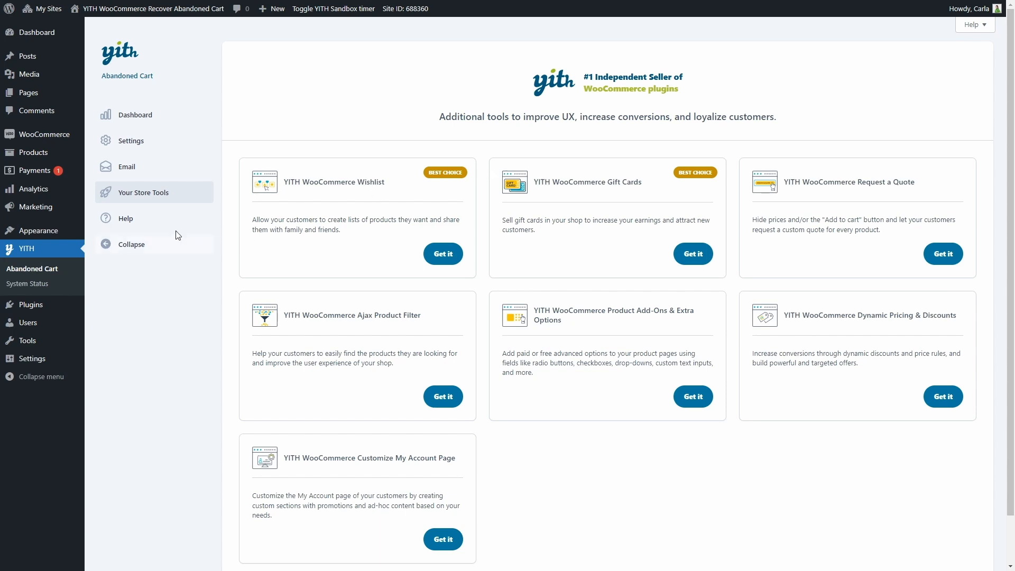
left_click(164, 222)
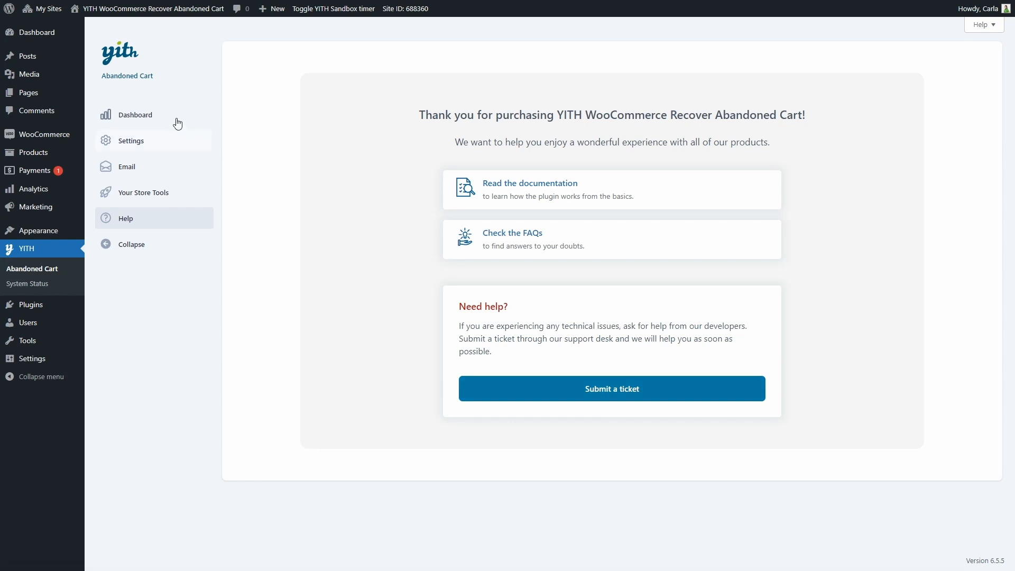
left_click(159, 115)
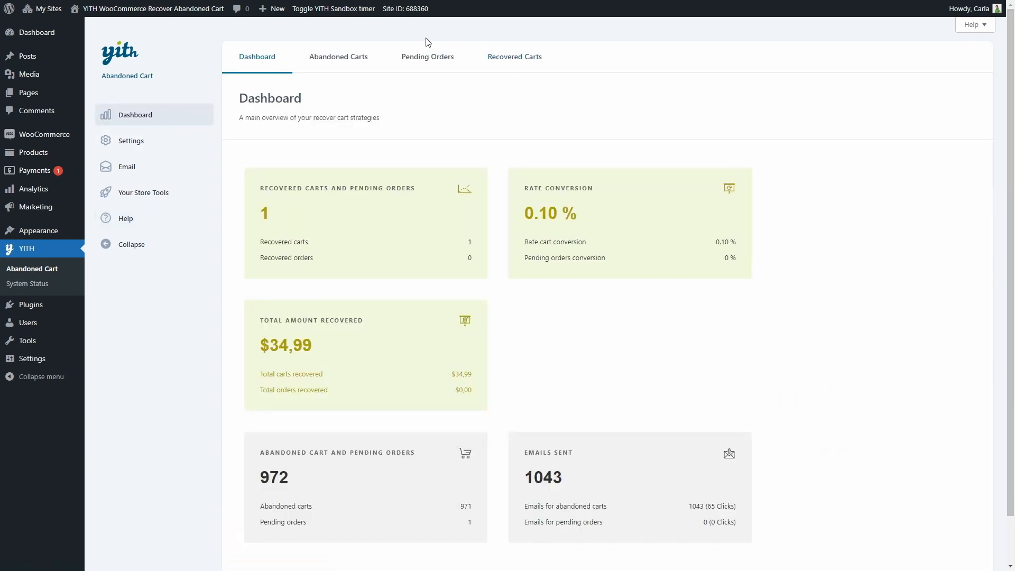
Open the customer's abandoned cart details and check which email templates can be sent manually, without sending one.
left_click(343, 62)
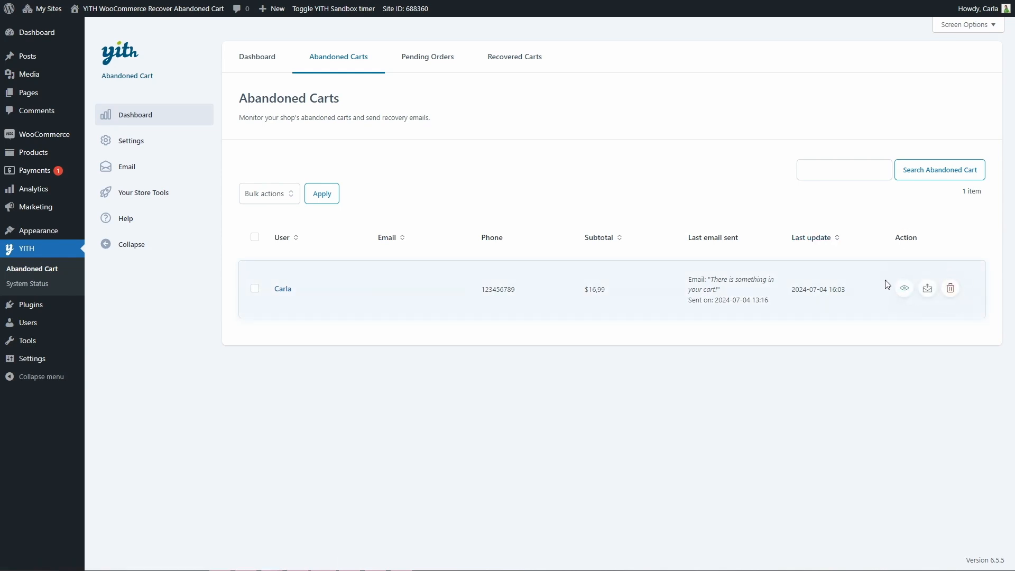
left_click(905, 289)
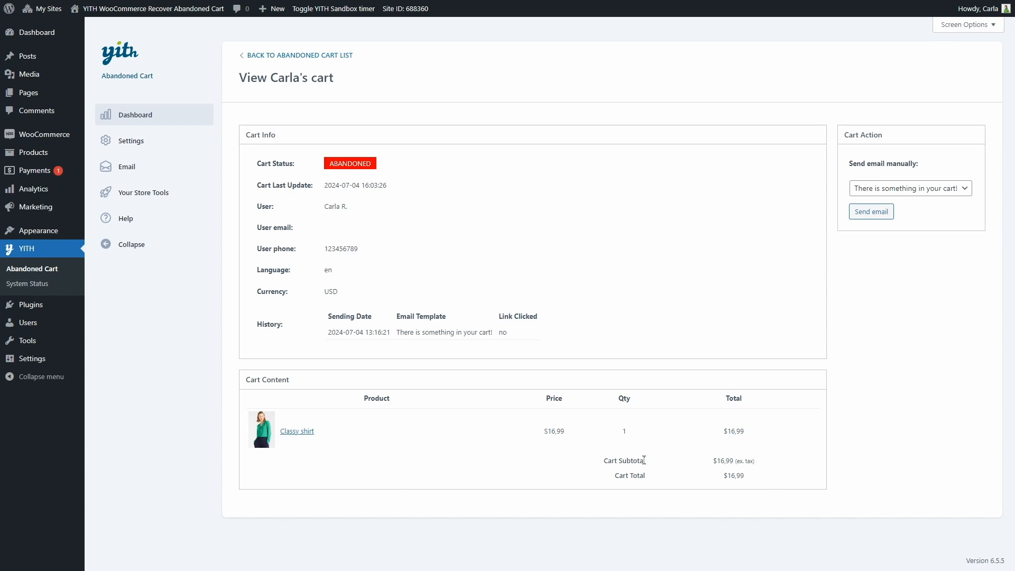
left_click(903, 190)
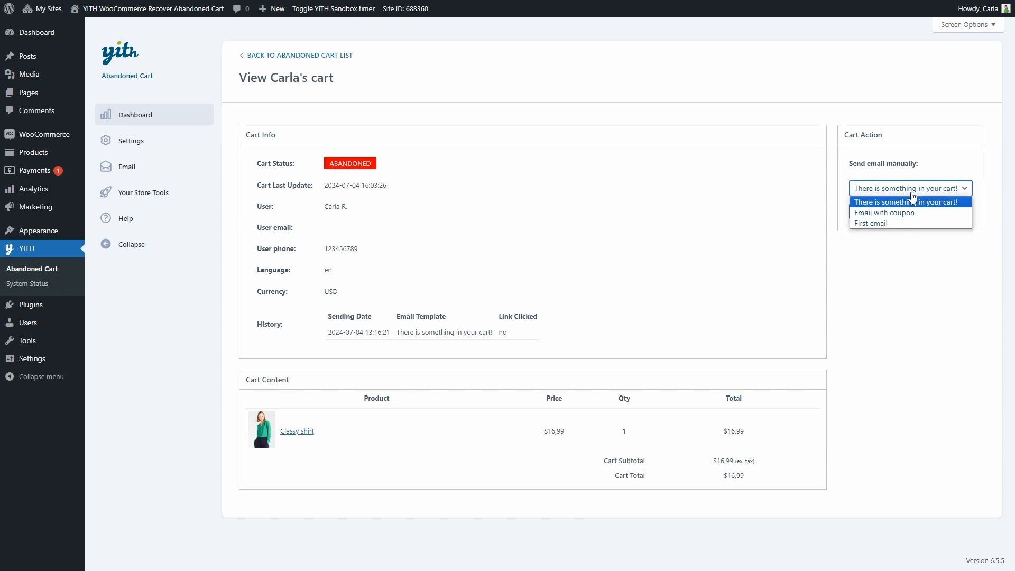
left_click(912, 195)
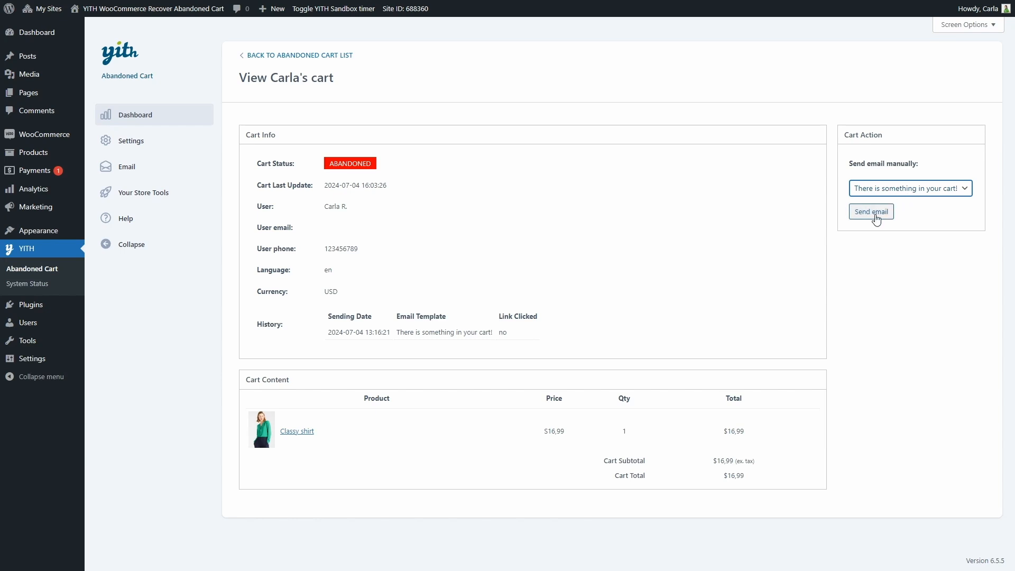
Return to the abandoned carts list and check its row actions and bulk actions without applying any.
left_click(312, 55)
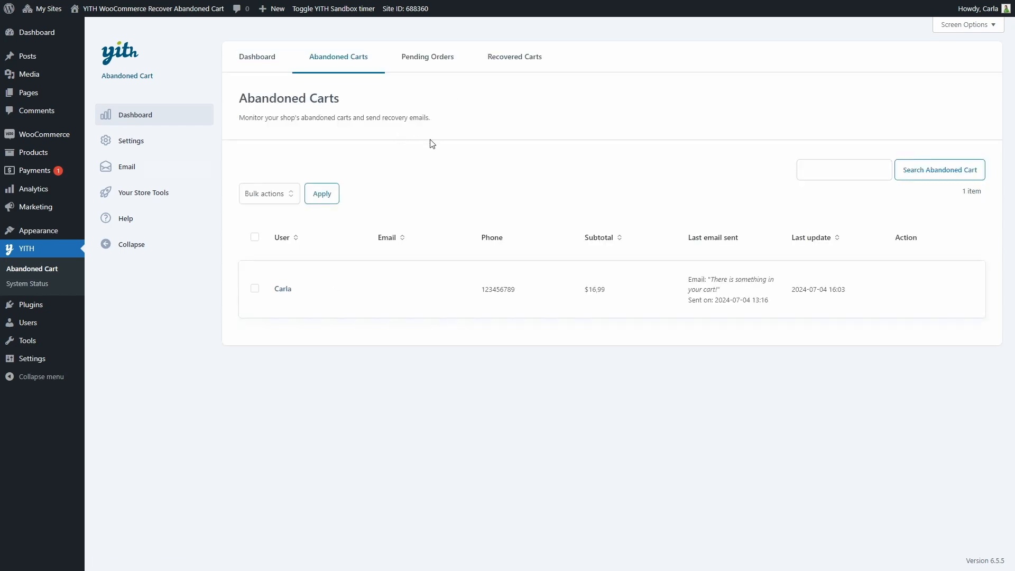
mouse_move(926, 300)
mouse_move(886, 316)
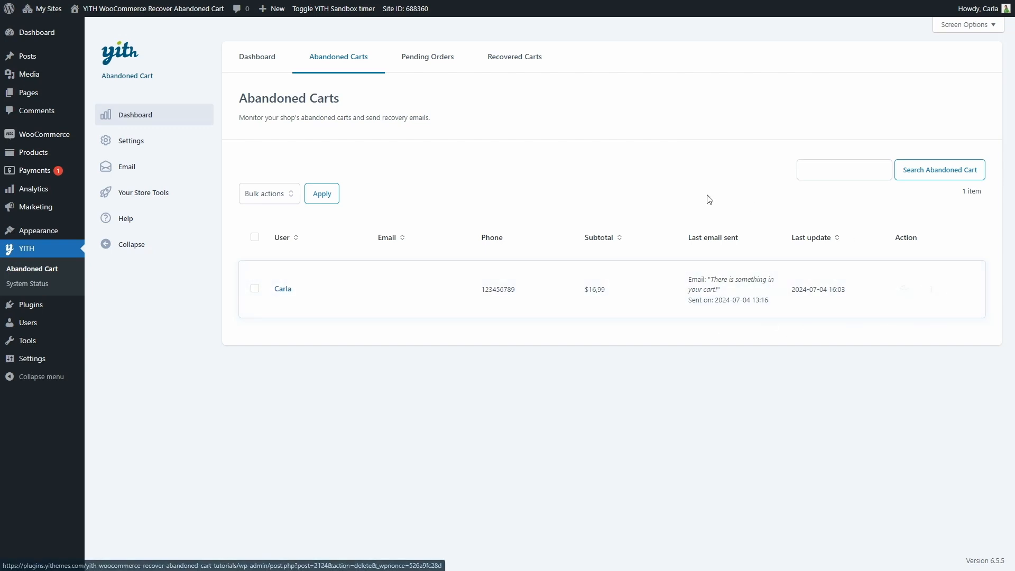
left_click(260, 194)
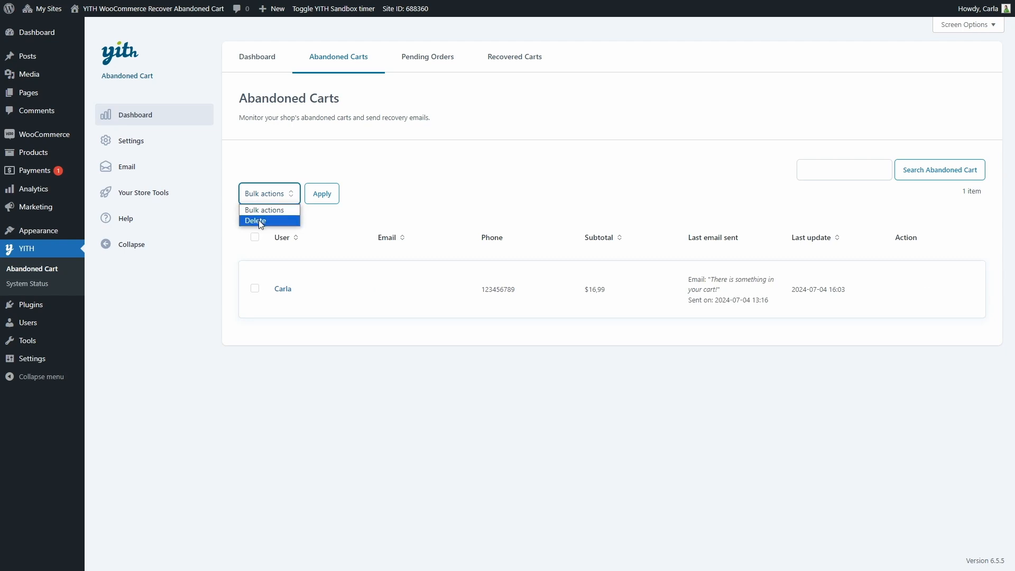
left_click(277, 197)
Open the pending orders list, view the first order's details and return to the list.
left_click(427, 62)
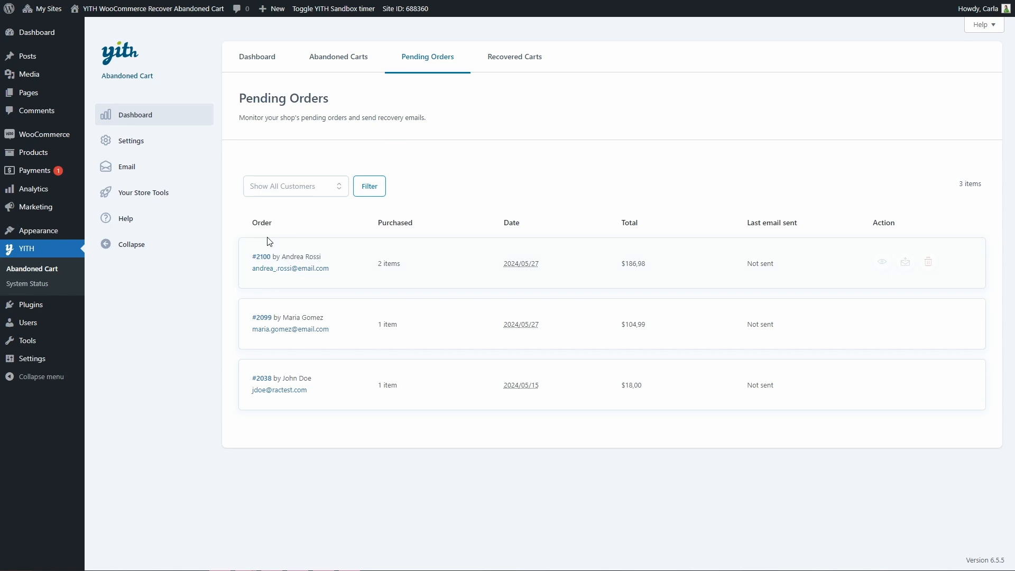
mouse_move(262, 260)
left_click(882, 264)
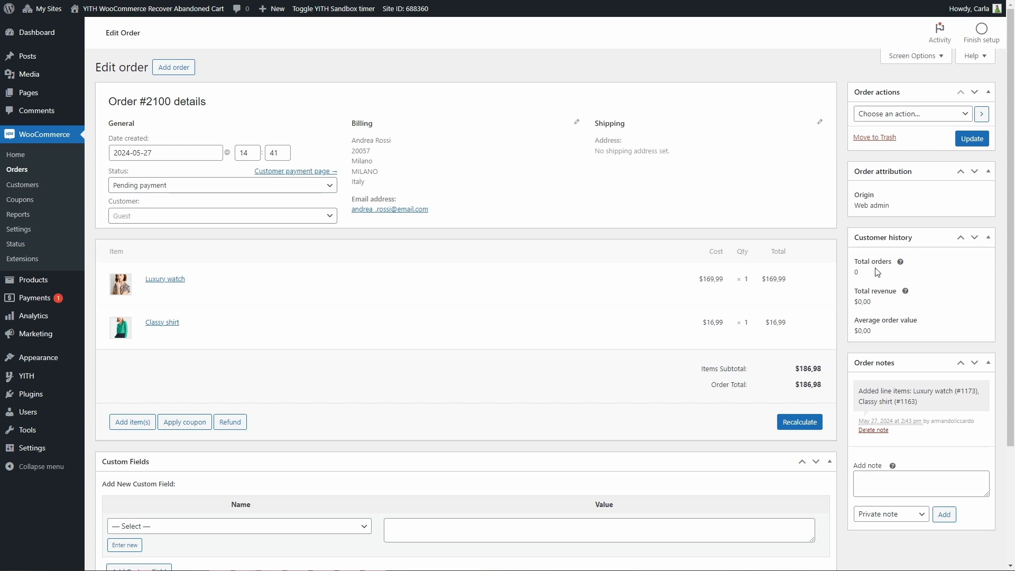
key("alt+Left")
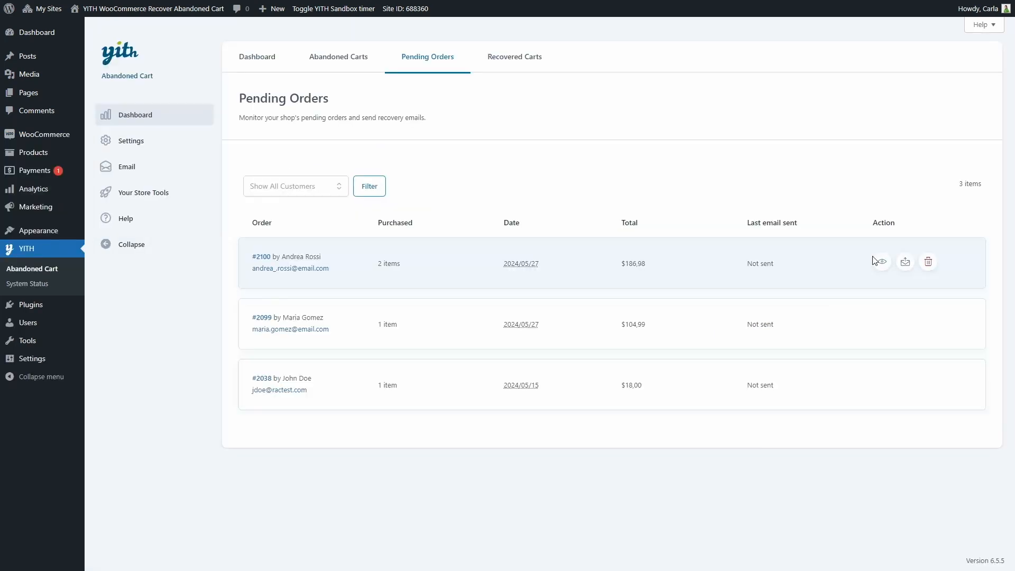
Send the "Complete your order with 10% off" recovery email for the first pending order.
left_click(906, 265)
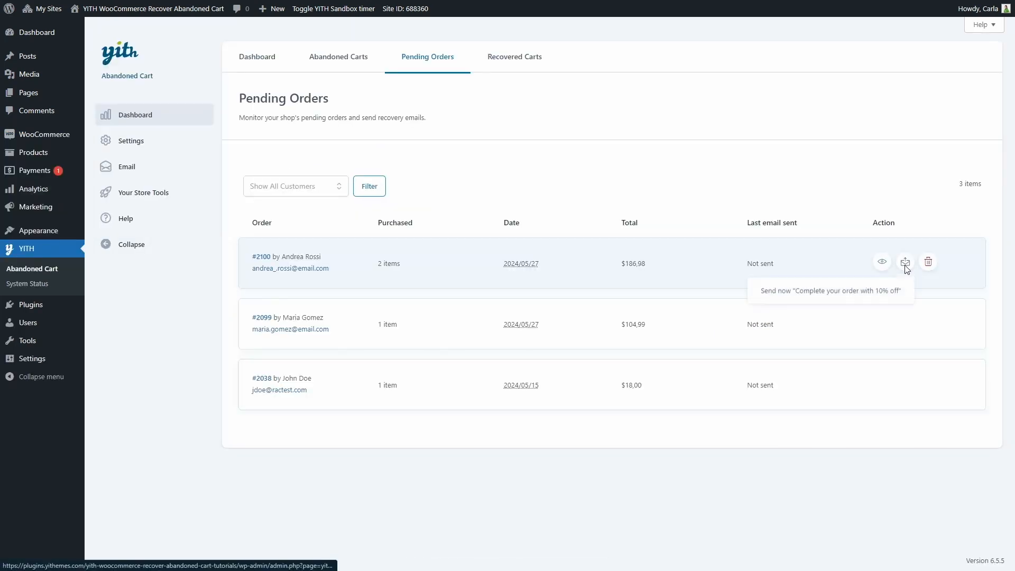
left_click(882, 296)
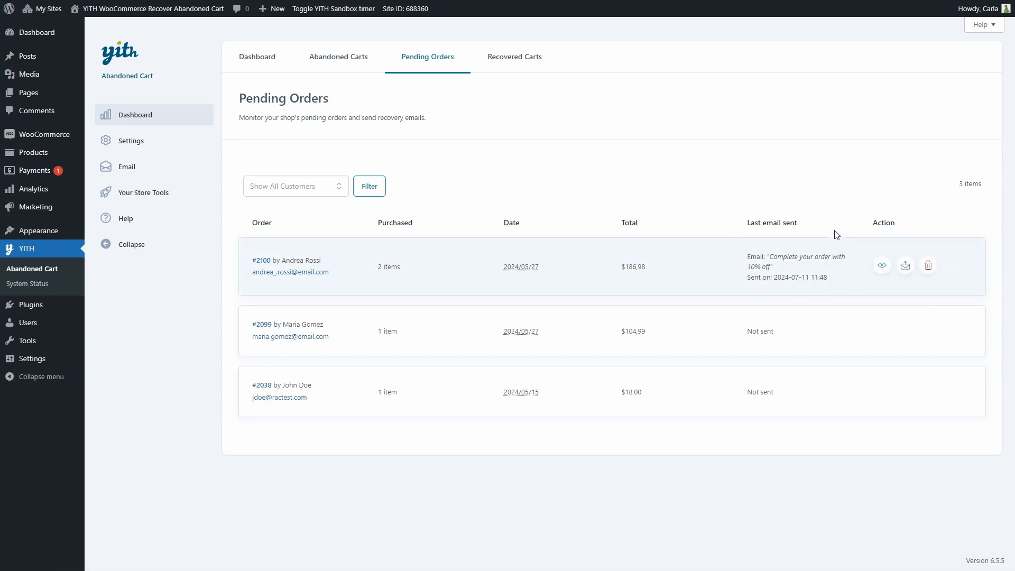
mouse_move(905, 245)
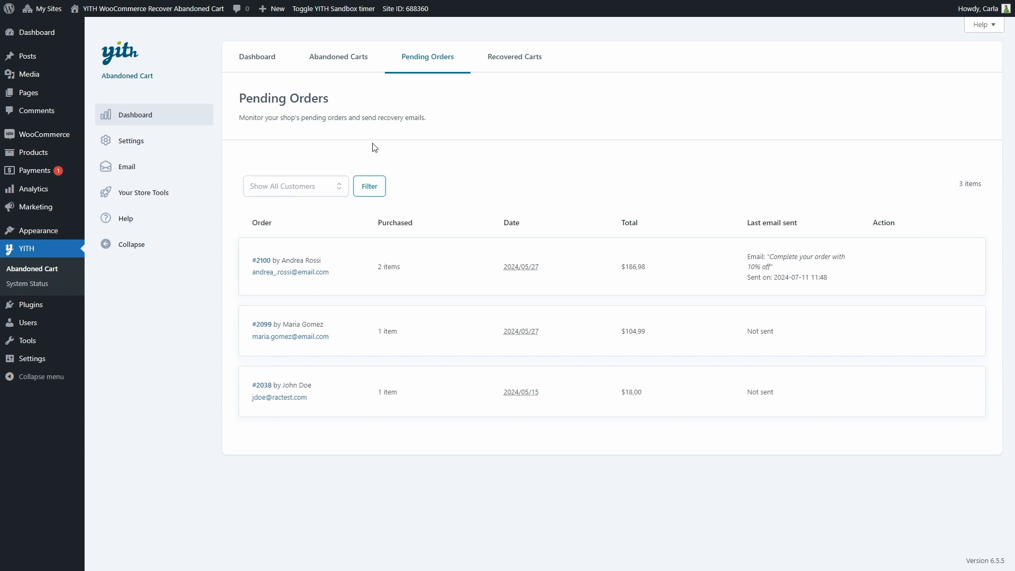
Open the recovered carts list and view the billing details of the first recovered order.
left_click(518, 60)
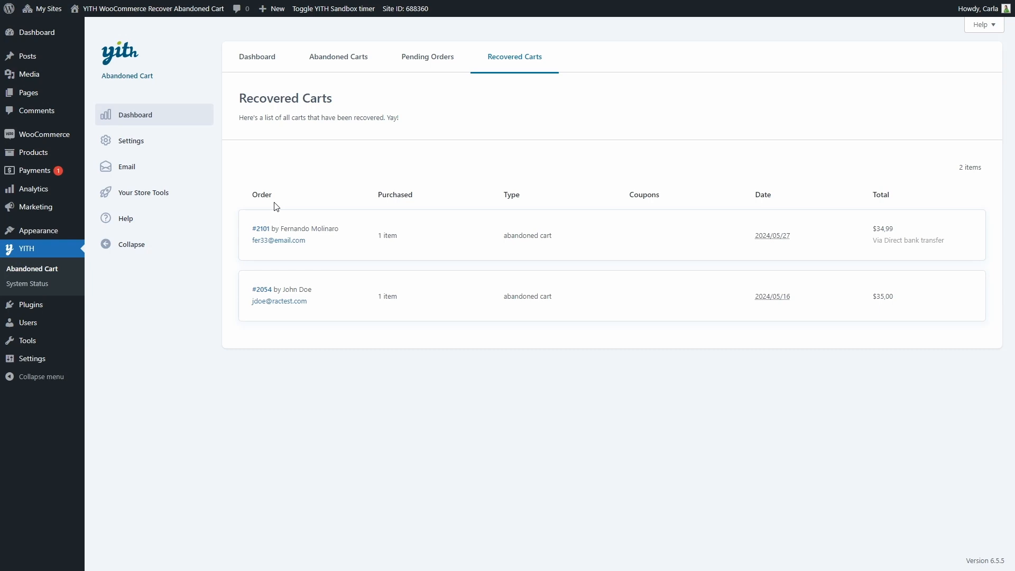
mouse_move(264, 232)
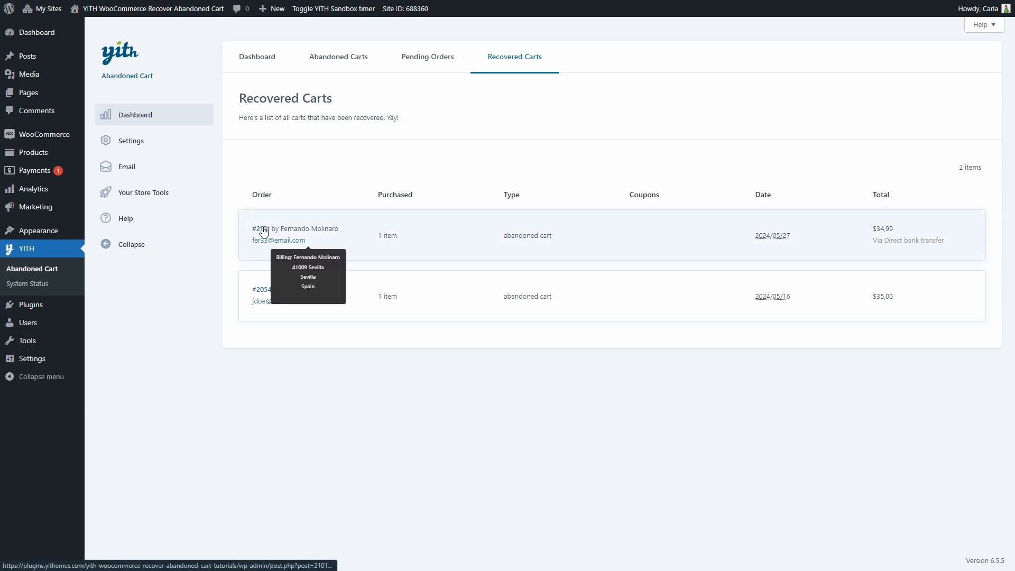